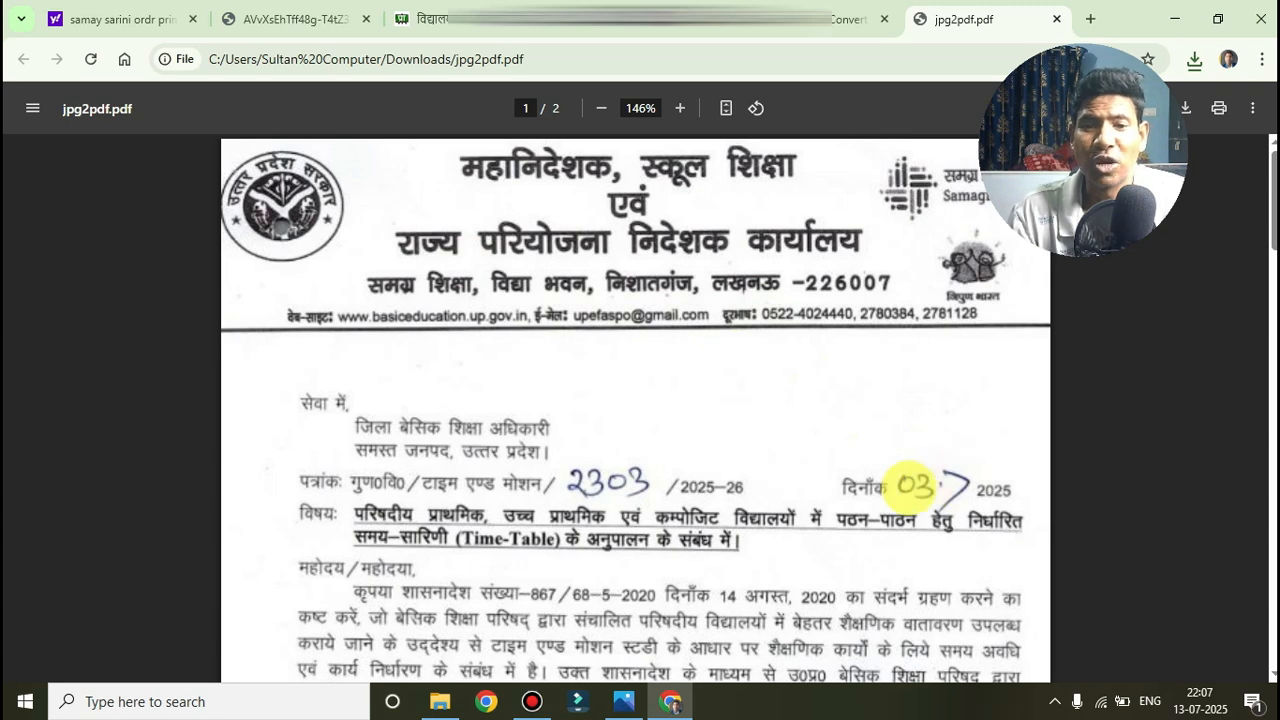
# - Review the school timetable compliance order's subject line and the Class 3 timetable PDF from Monday to Saturday
pyautogui.scroll(-1, 912, 487)
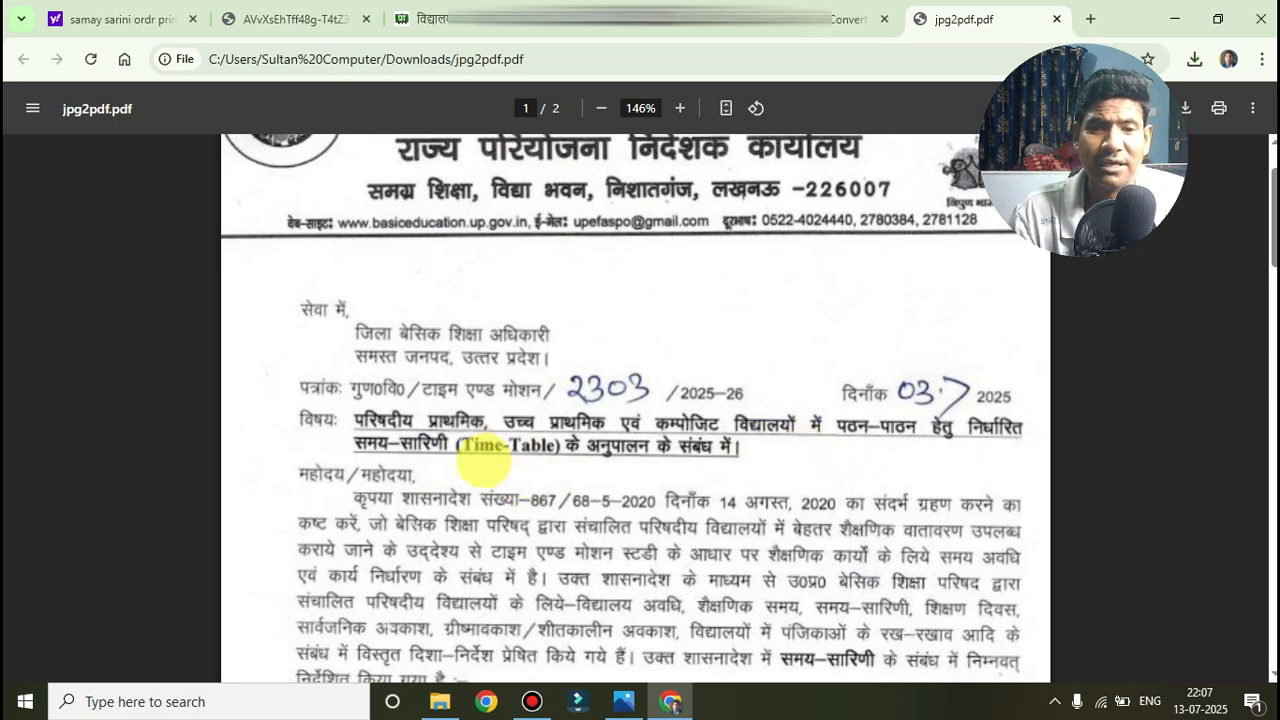
pyautogui.moveTo(450, 448); pyautogui.dragTo(551, 461)
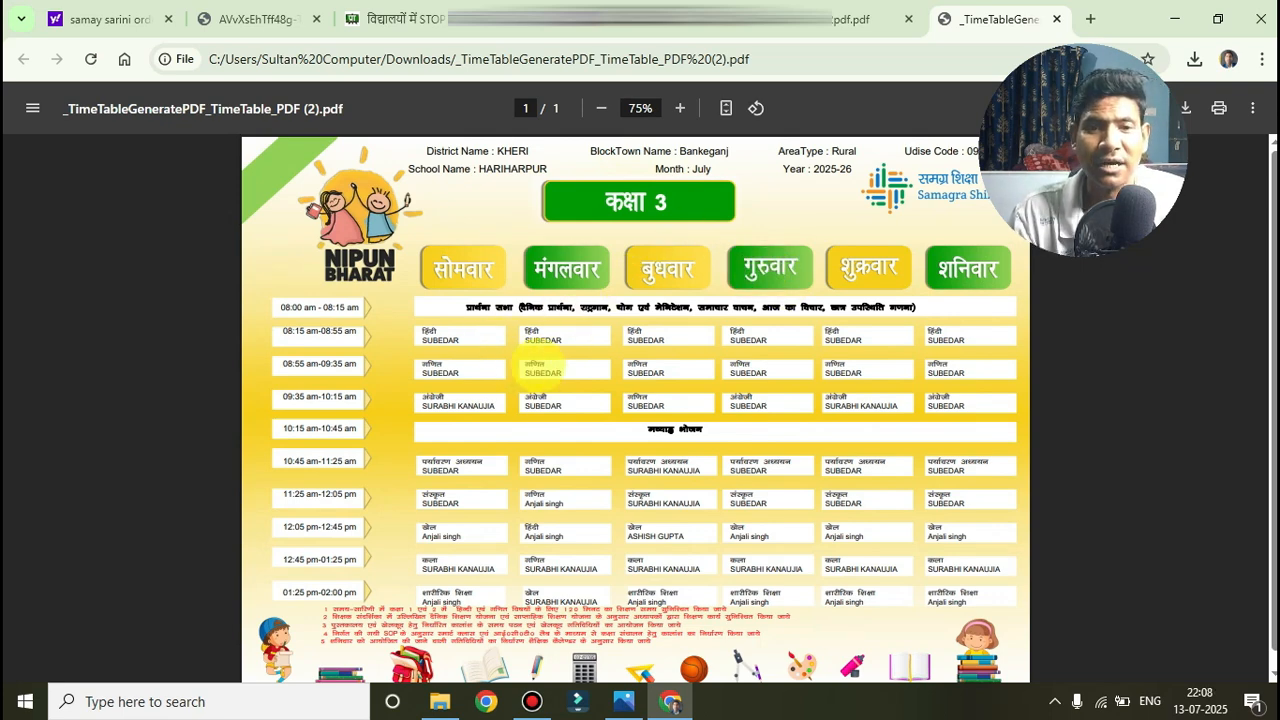
pyautogui.scroll(2, 545, 370)
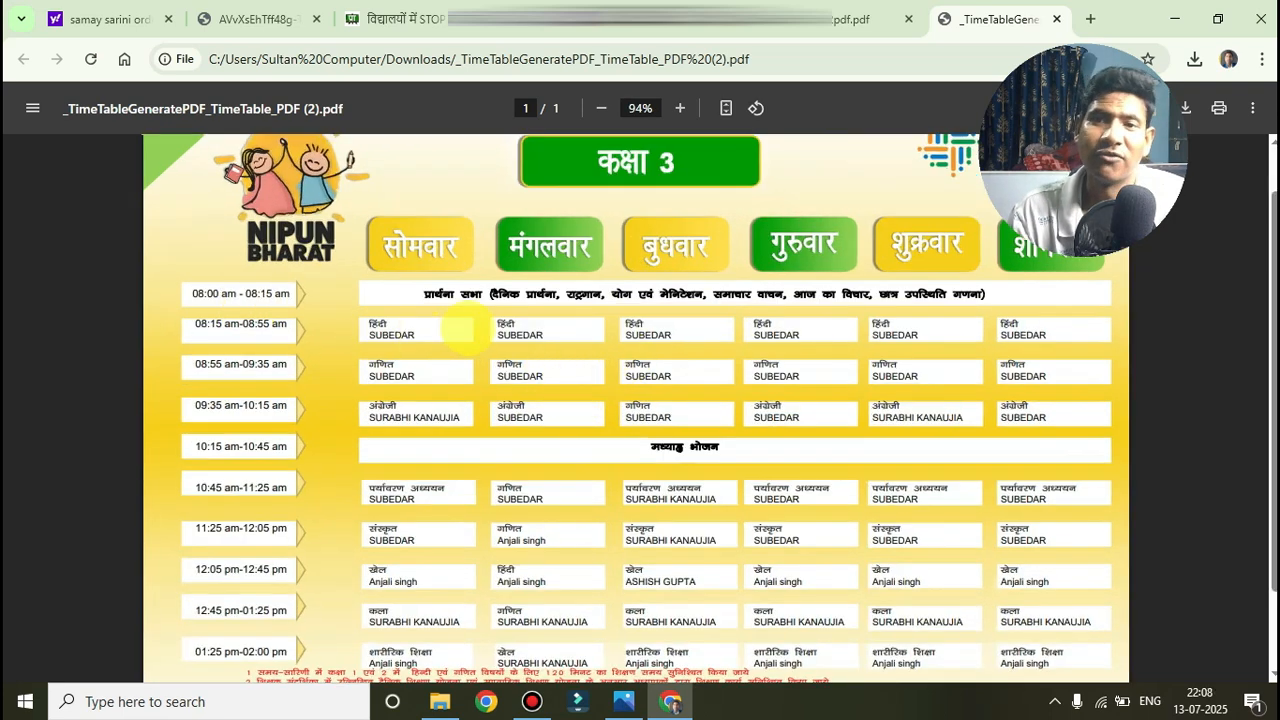
pyautogui.scroll(-1, 480, 330)
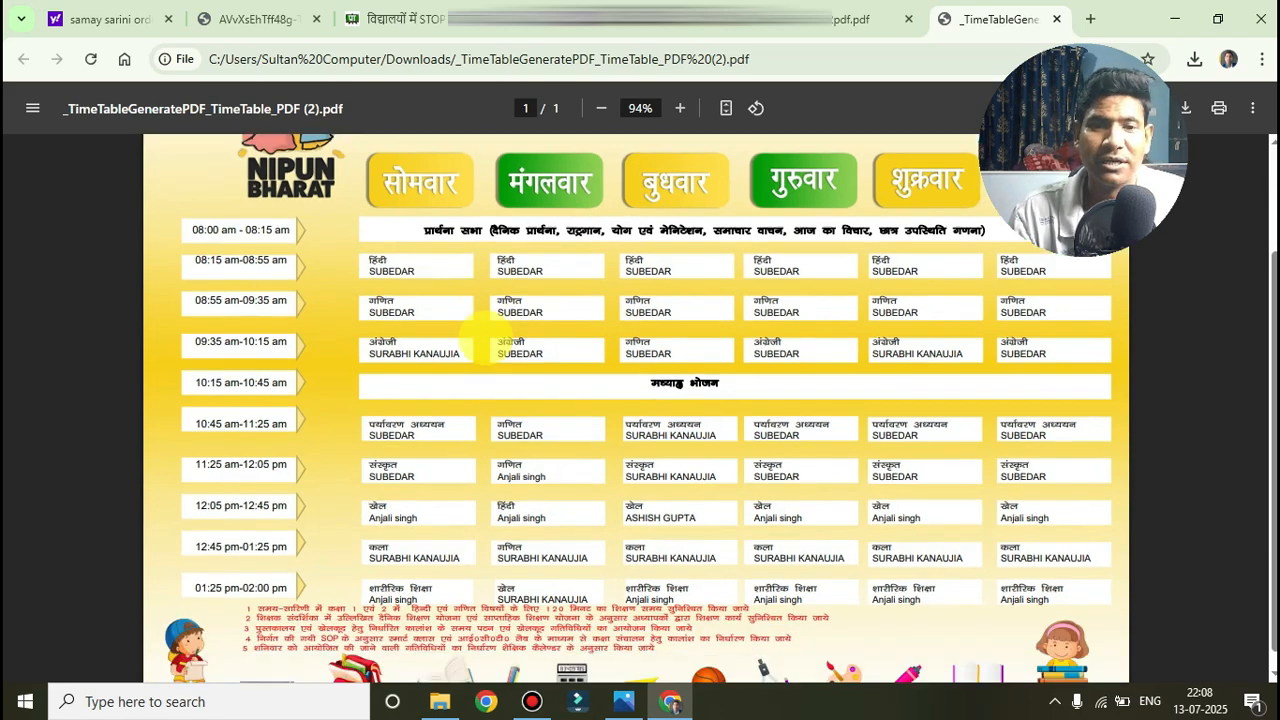
pyautogui.scroll(2, 670, 405)
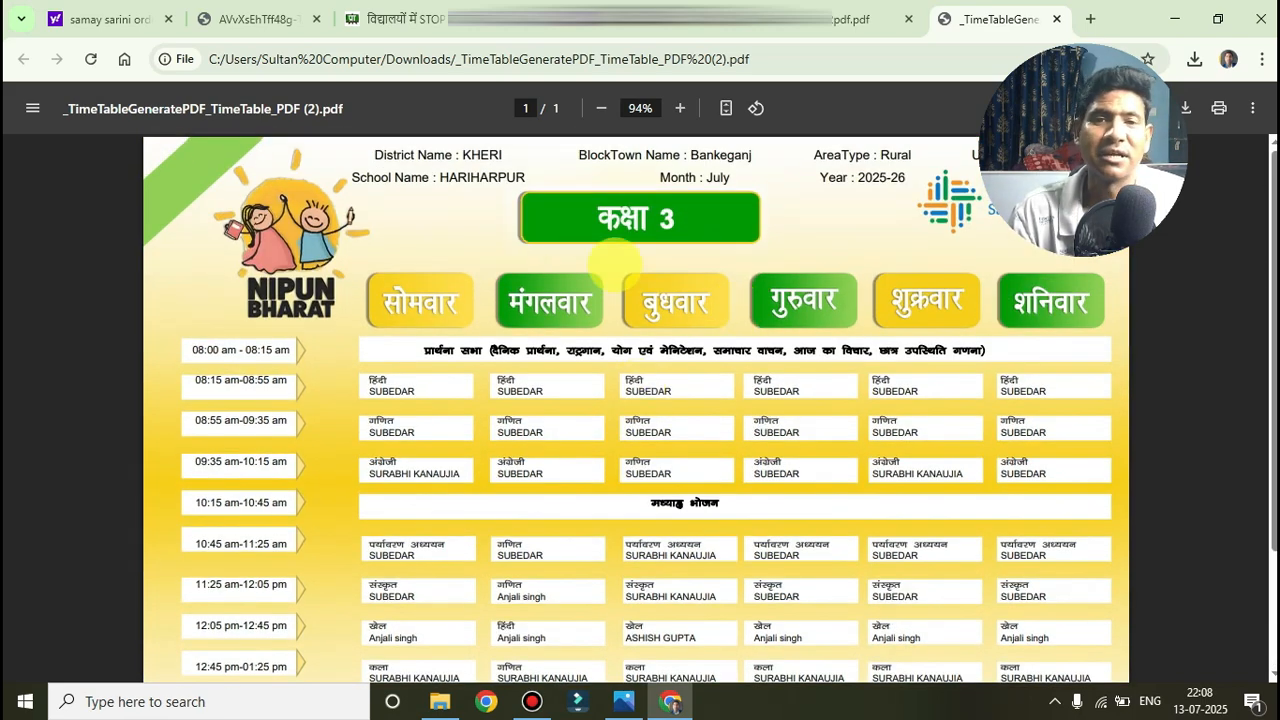
pyautogui.hotkey('alt', 'Tab')
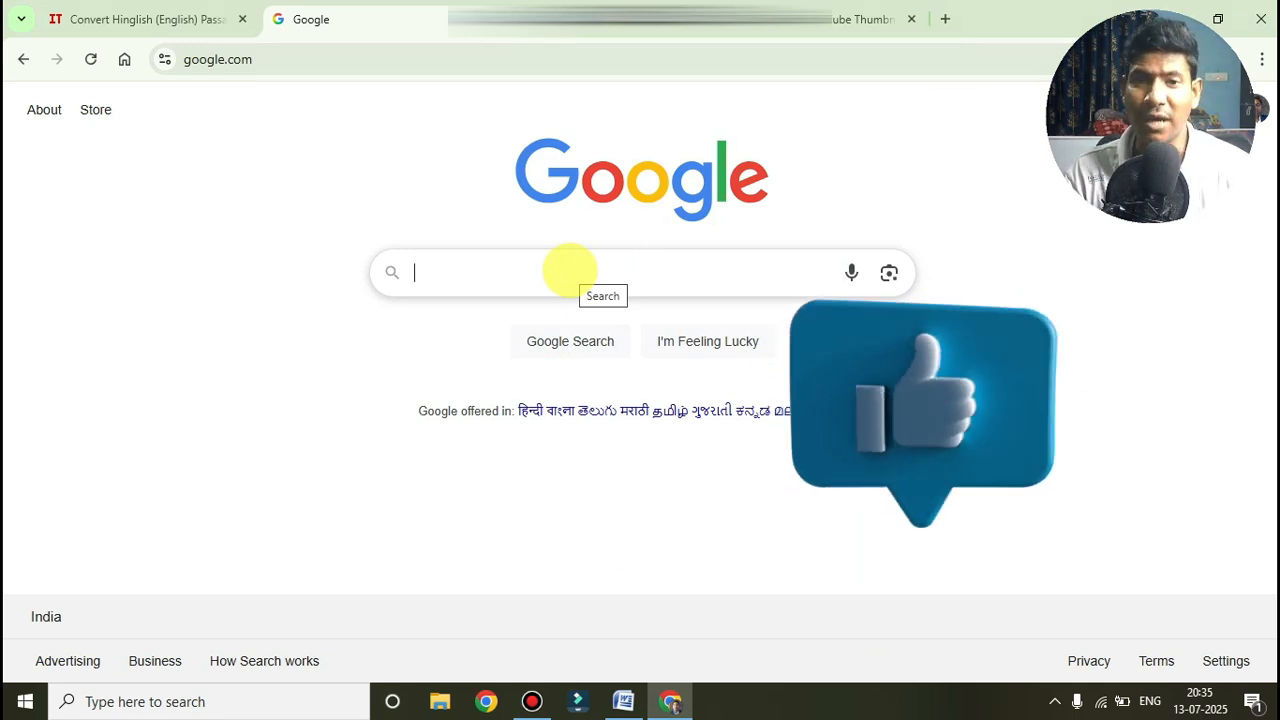
# - Search Google for prernaup.in, open the Mission Prerna website and dismiss its Family ID notice
pyautogui.write('prere')
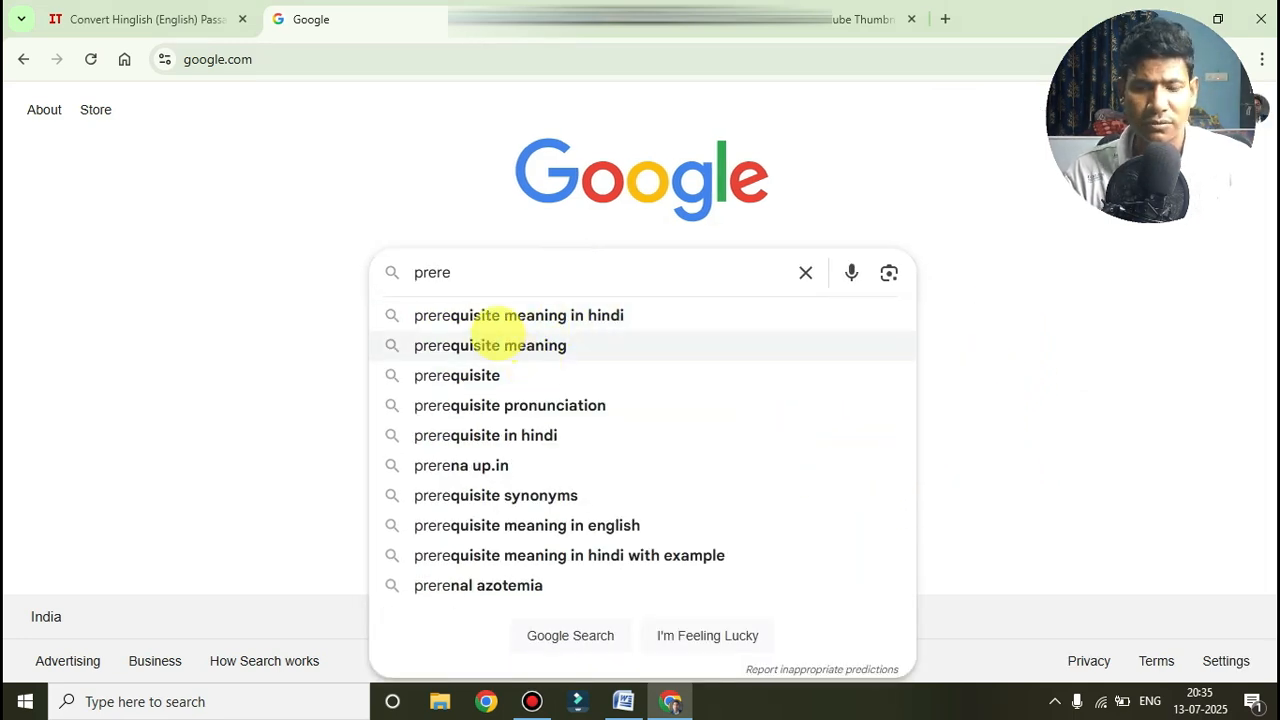
pyautogui.press('BackSpace')
pyautogui.click(490, 318)
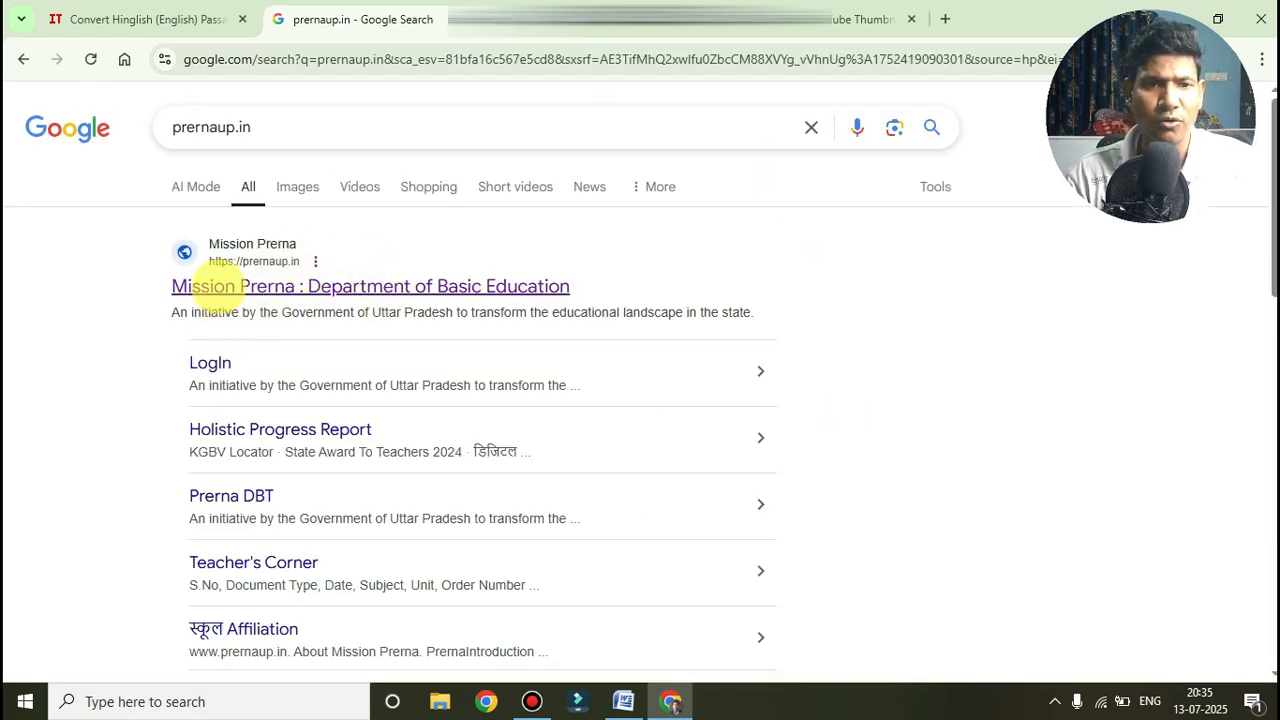
pyautogui.click(210, 286)
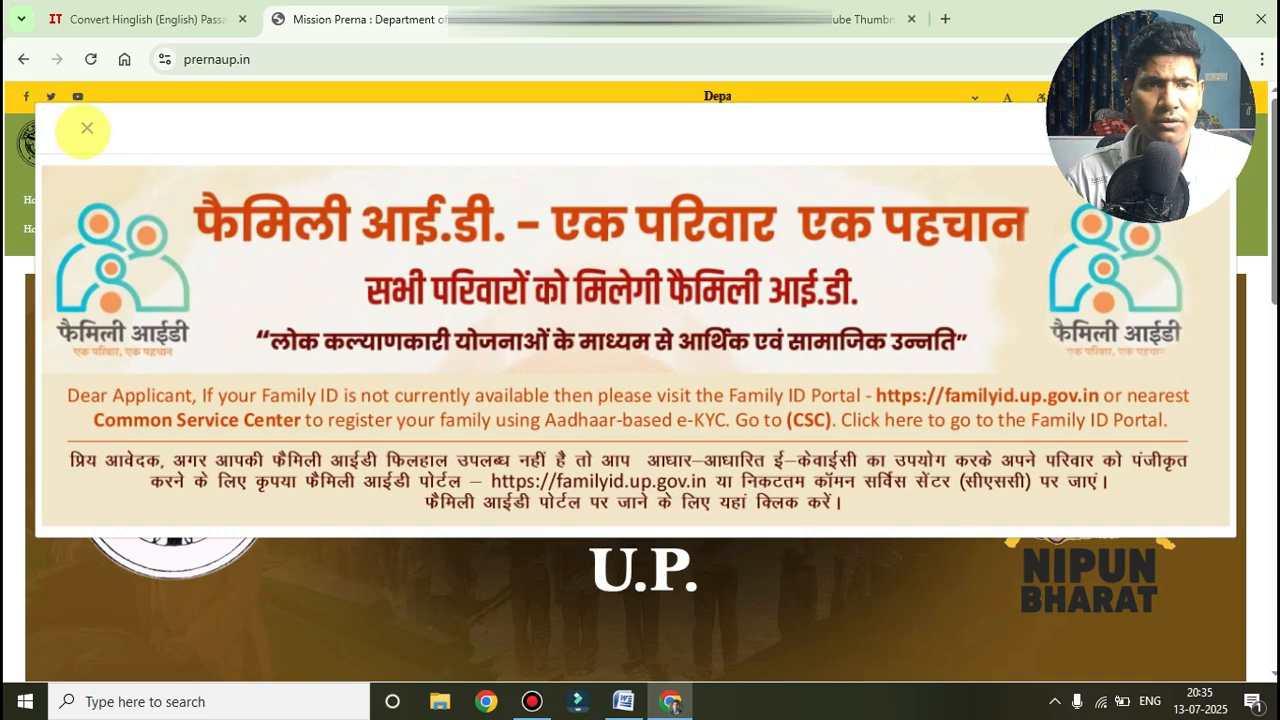
pyautogui.click(87, 128)
# - Open the teacher login form under Bank Data Upload and choose New Registration 2025-26
pyautogui.click(532, 200)
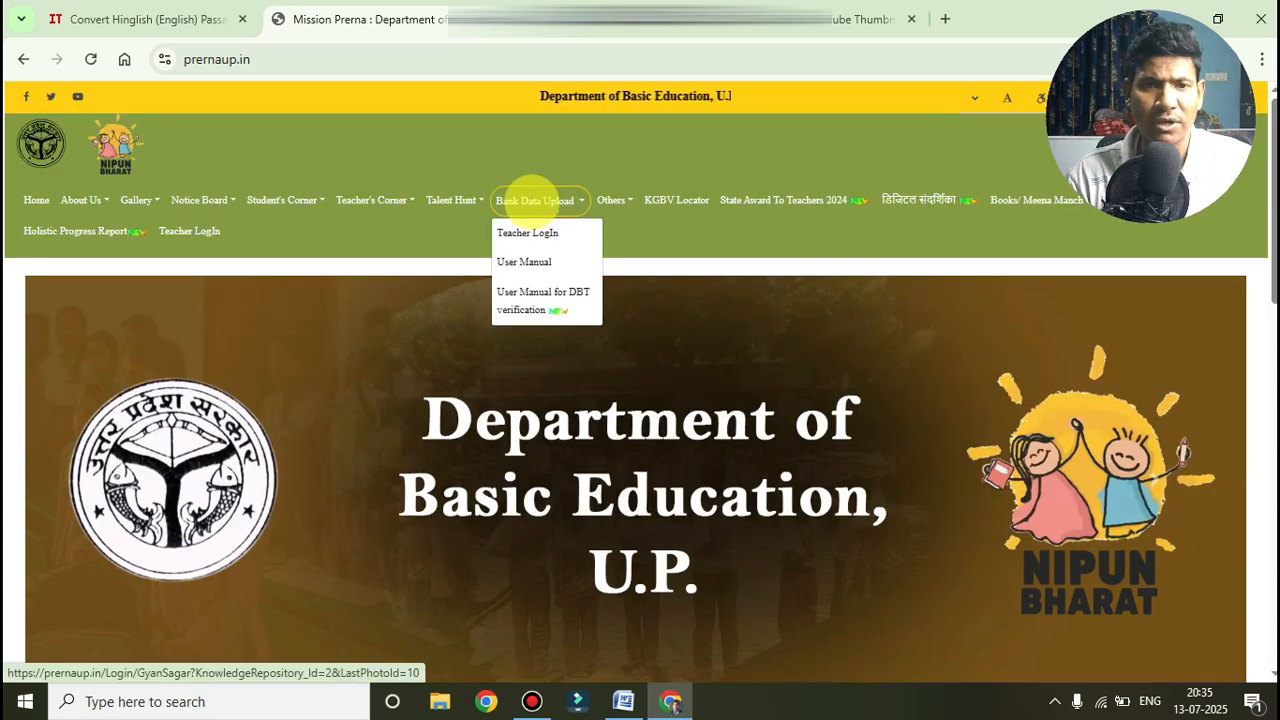
pyautogui.click(528, 232)
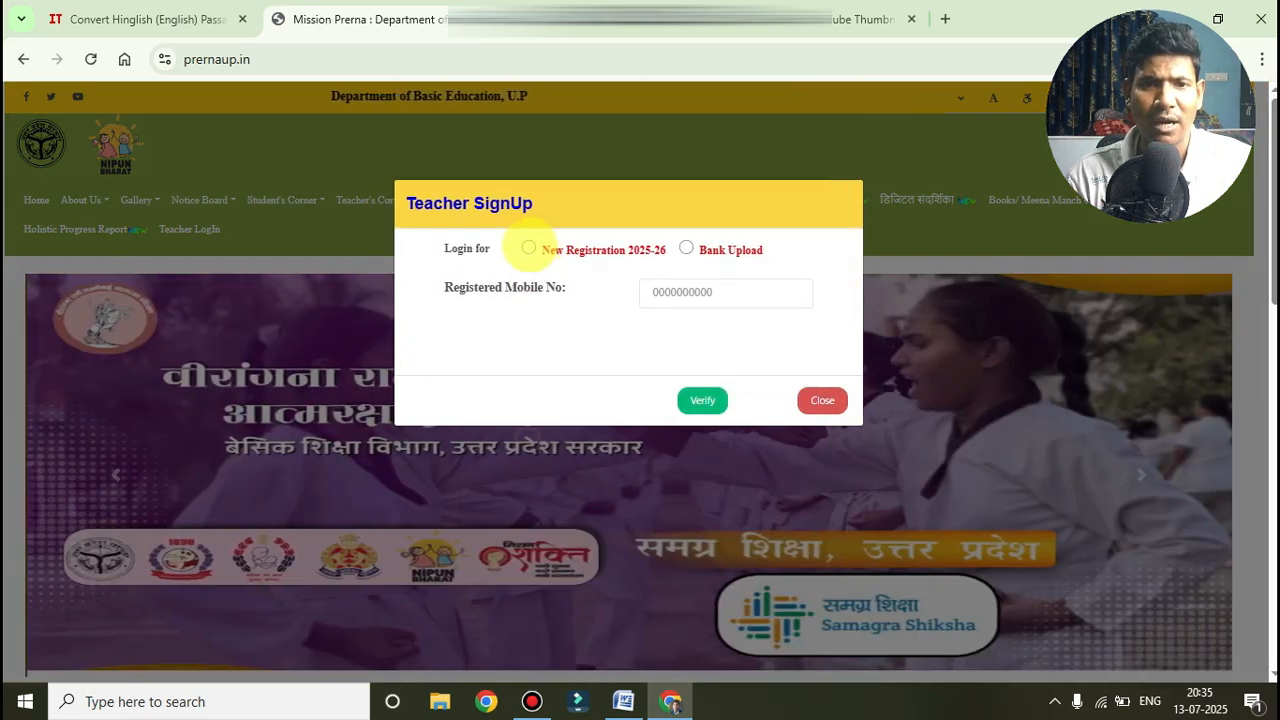
pyautogui.click(528, 247)
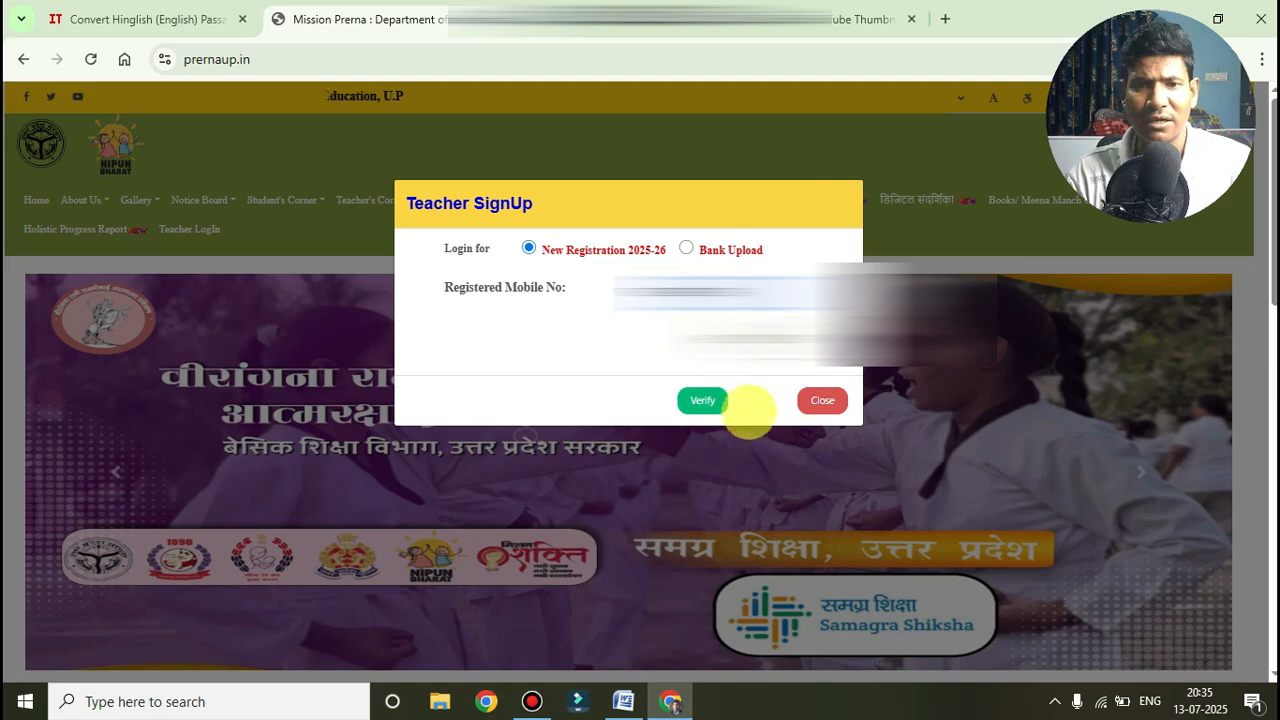
# - Verify the registered mobile number by authentication SMS and log in with the OTP
pyautogui.click(700, 399)
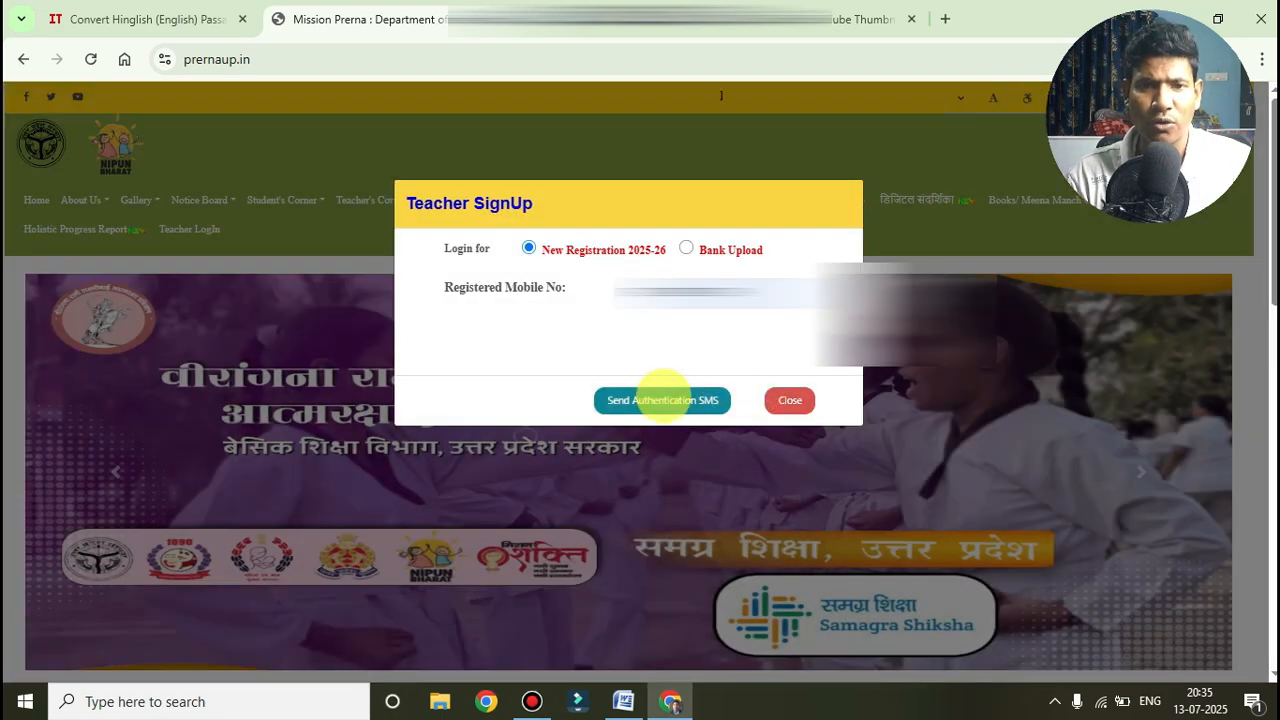
pyautogui.click(663, 399)
pyautogui.click(805, 175)
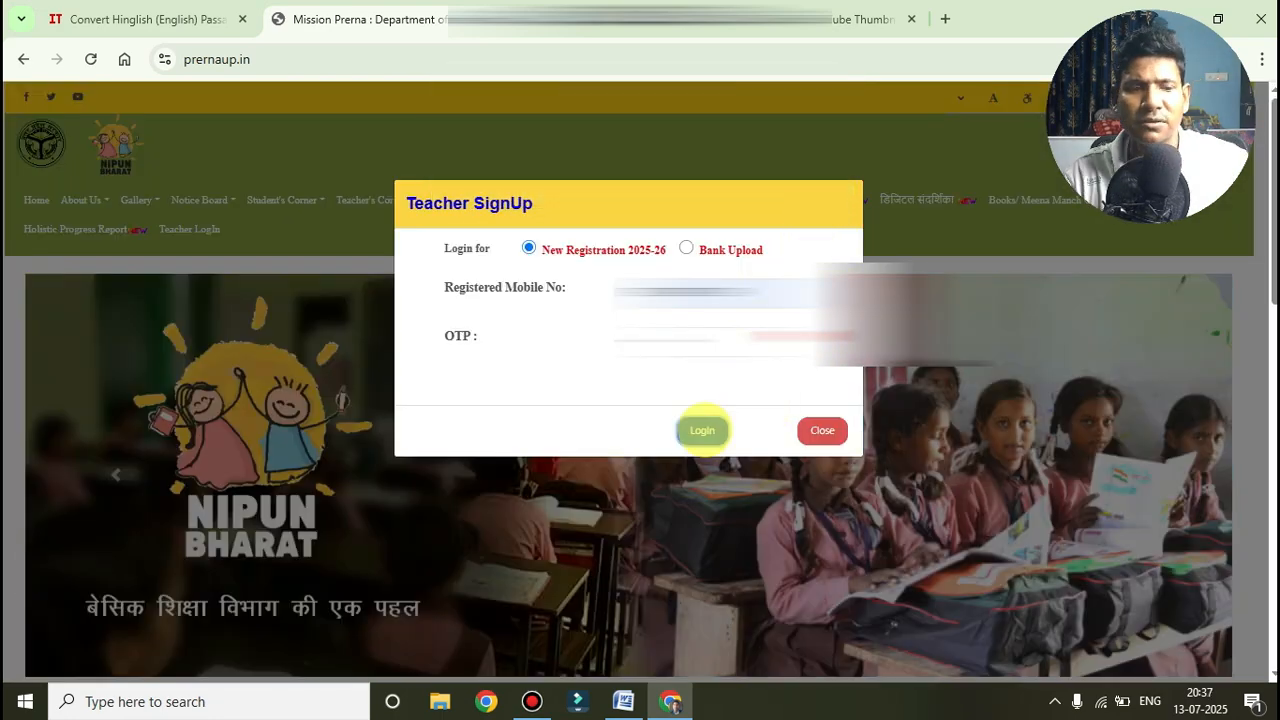
pyautogui.click(702, 430)
pyautogui.click(723, 177)
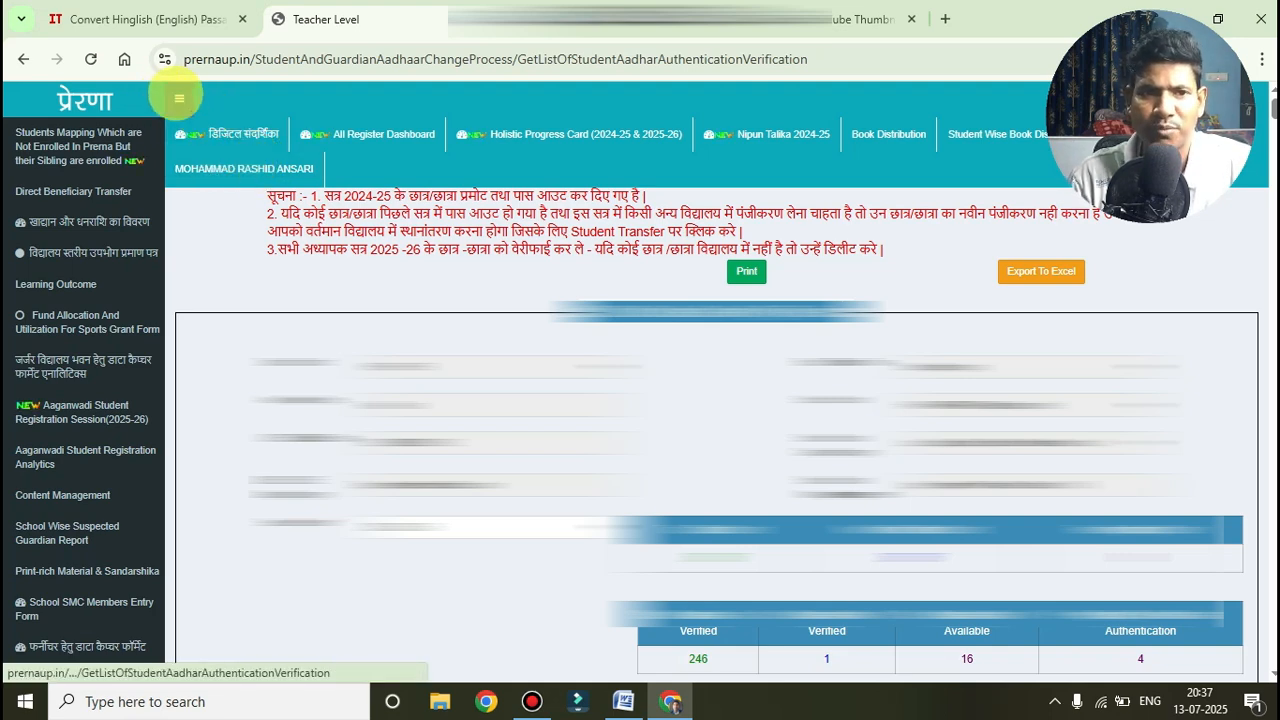
# - Open the Time Table (2025-26) entry form of the teacher portal
pyautogui.scroll(-2, 92, 345)
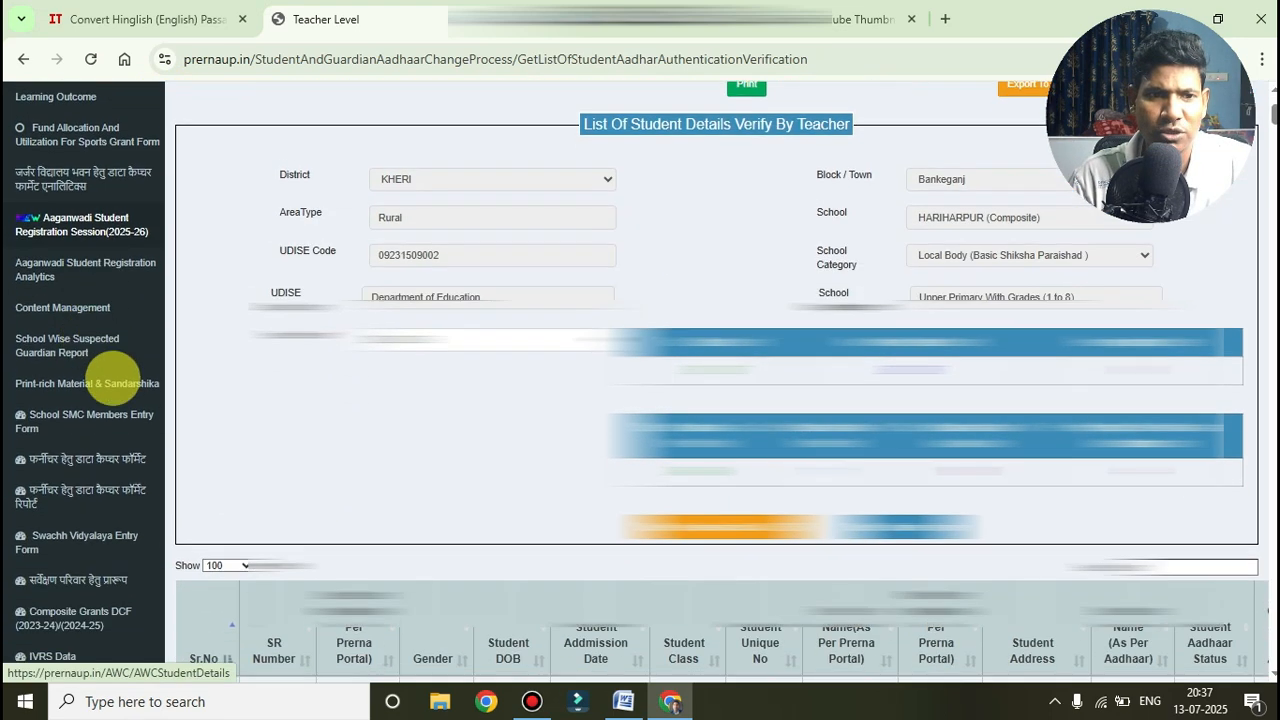
pyautogui.scroll(-3, 86, 520)
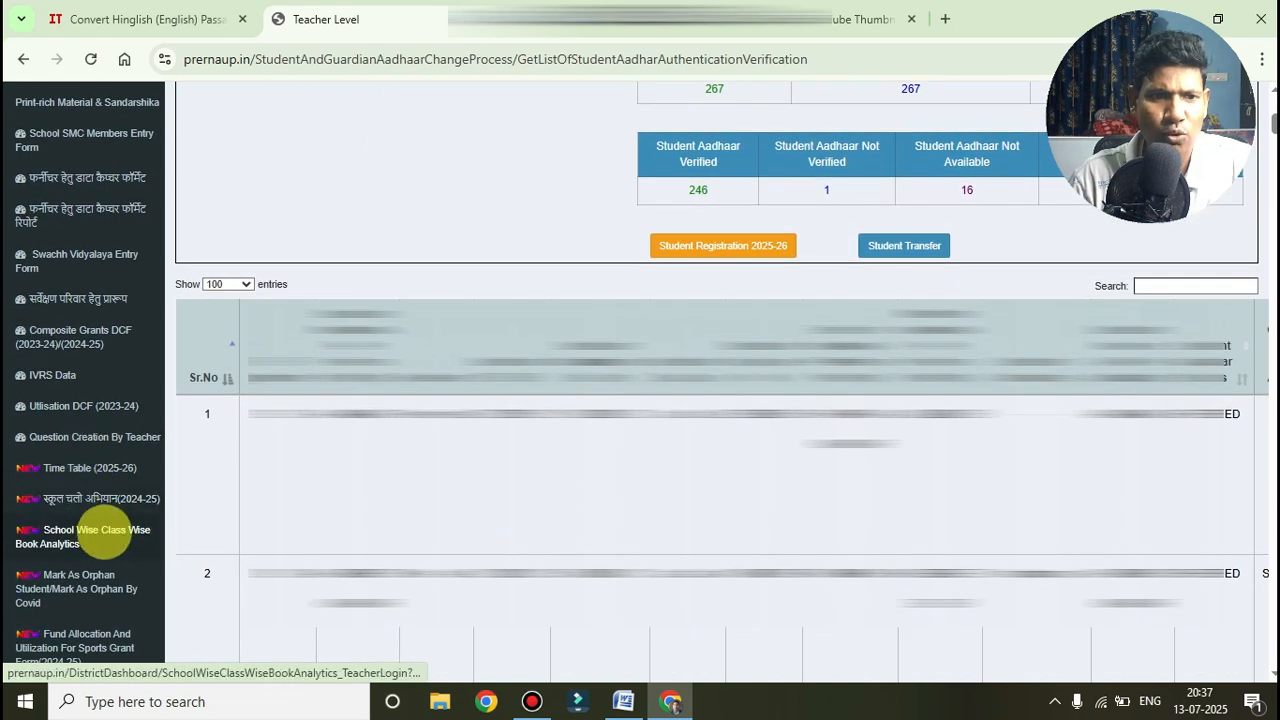
pyautogui.scroll(-2, 100, 530)
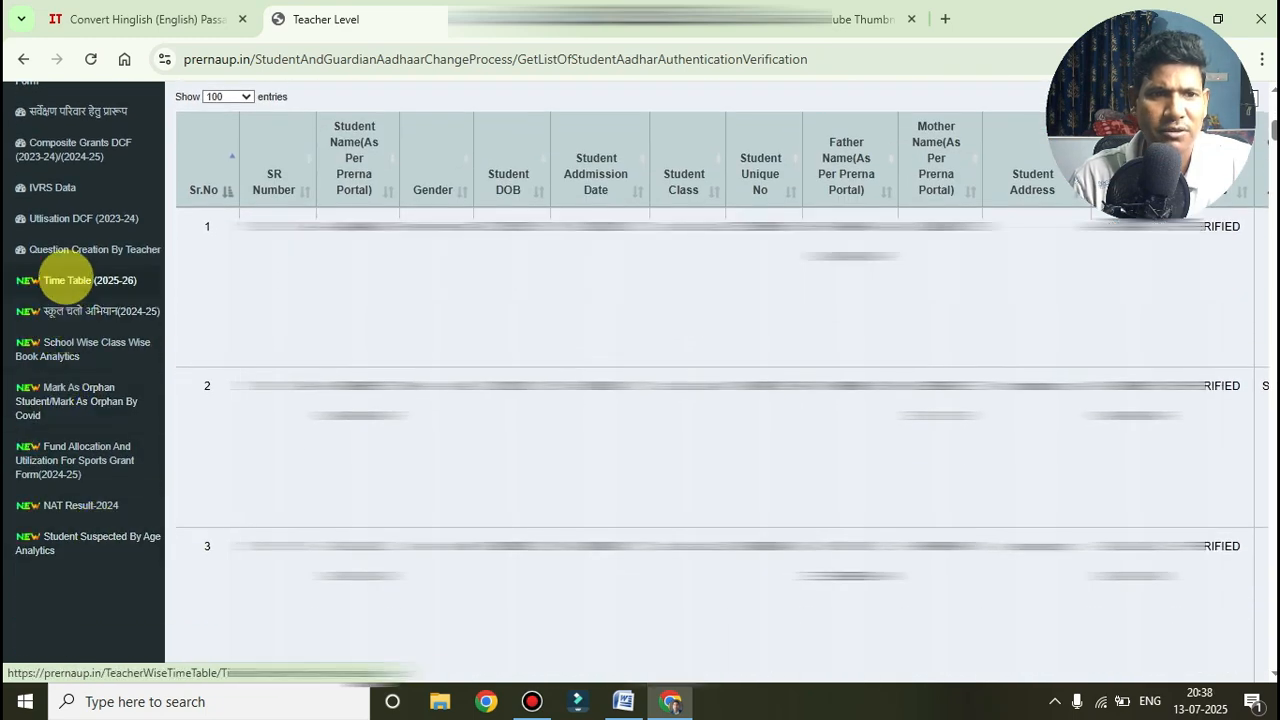
pyautogui.click(80, 280)
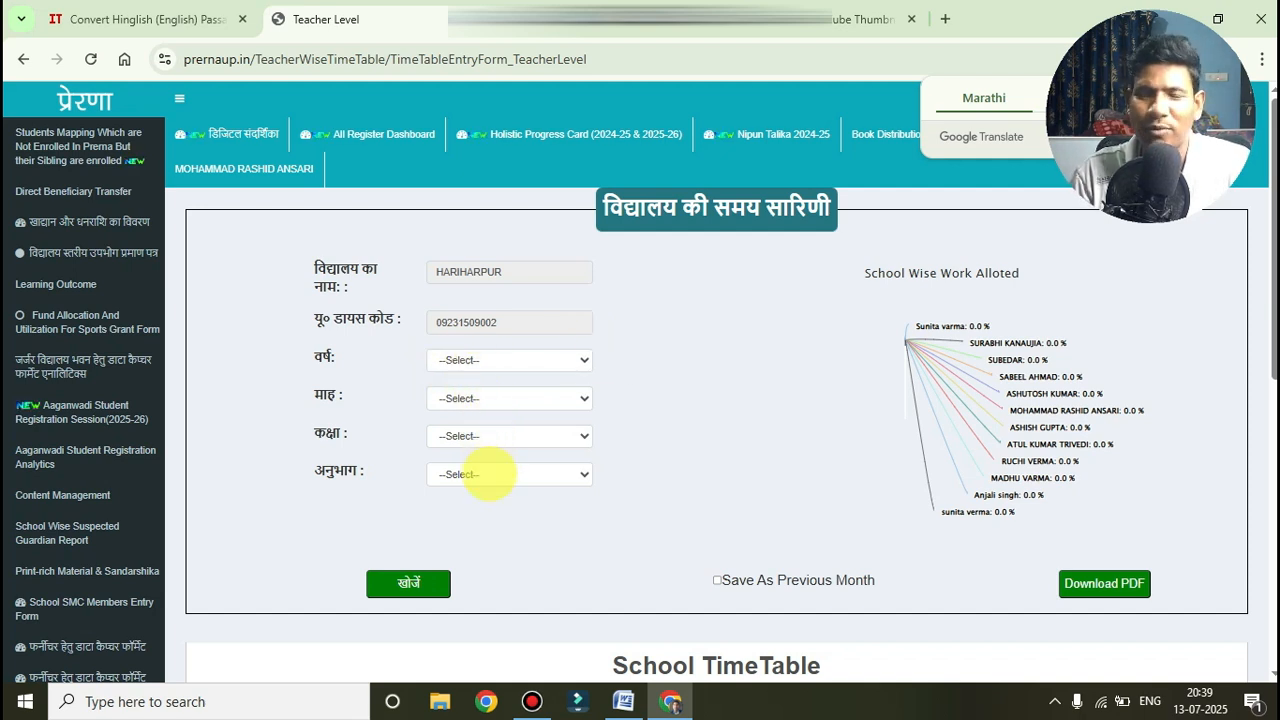
# - Search for the school timetable with year 2025-26, month July, Class 3 and section A
pyautogui.click(484, 361)
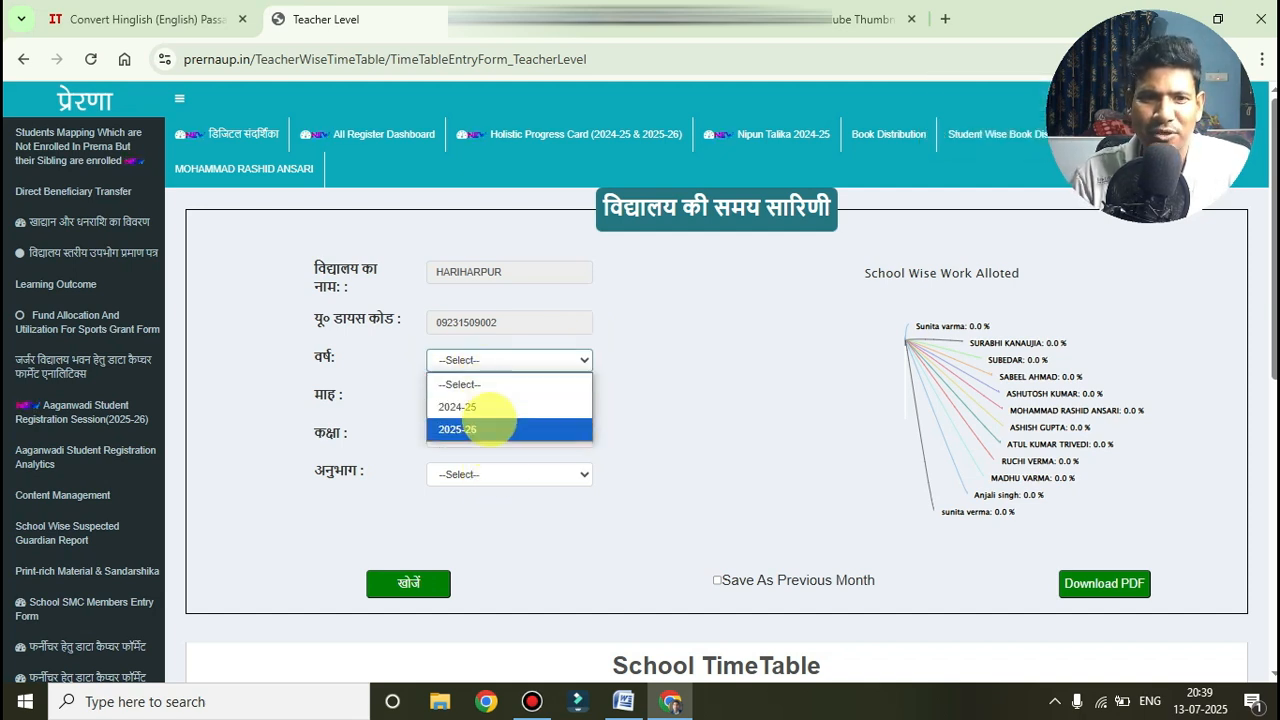
pyautogui.click(488, 428)
pyautogui.click(556, 399)
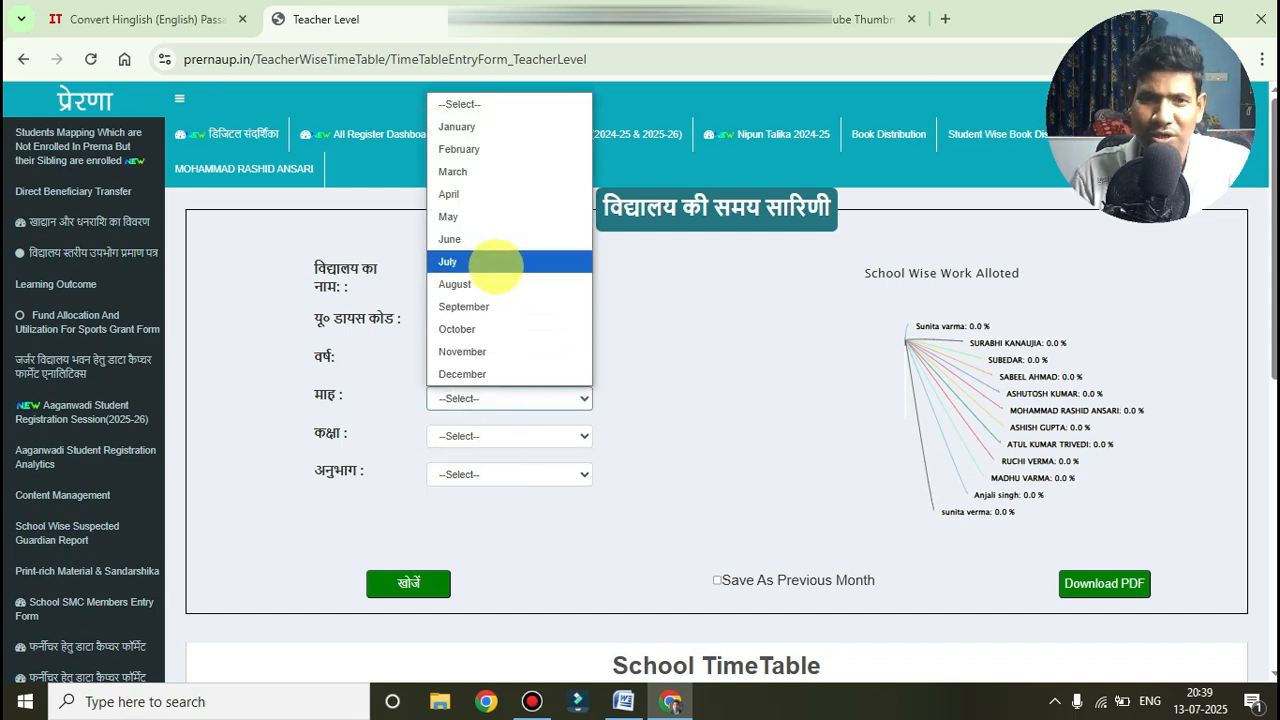
pyautogui.click(494, 262)
pyautogui.click(525, 434)
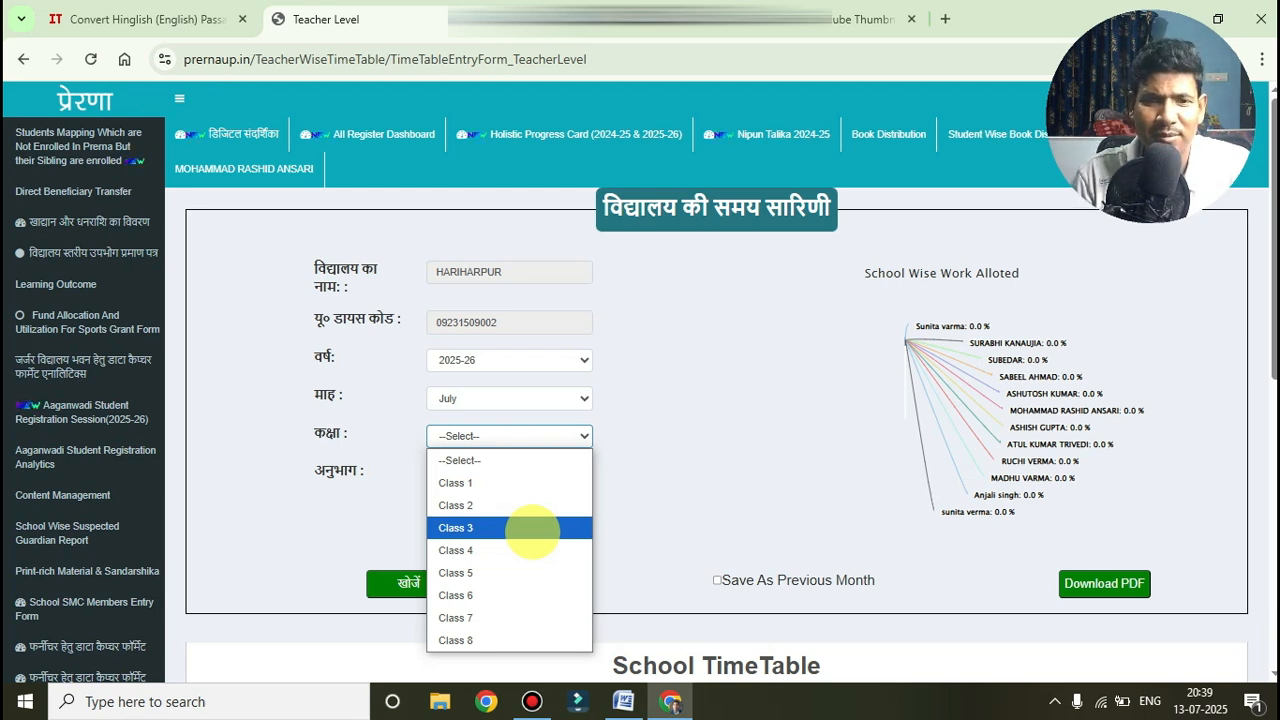
pyautogui.click(532, 528)
pyautogui.click(505, 474)
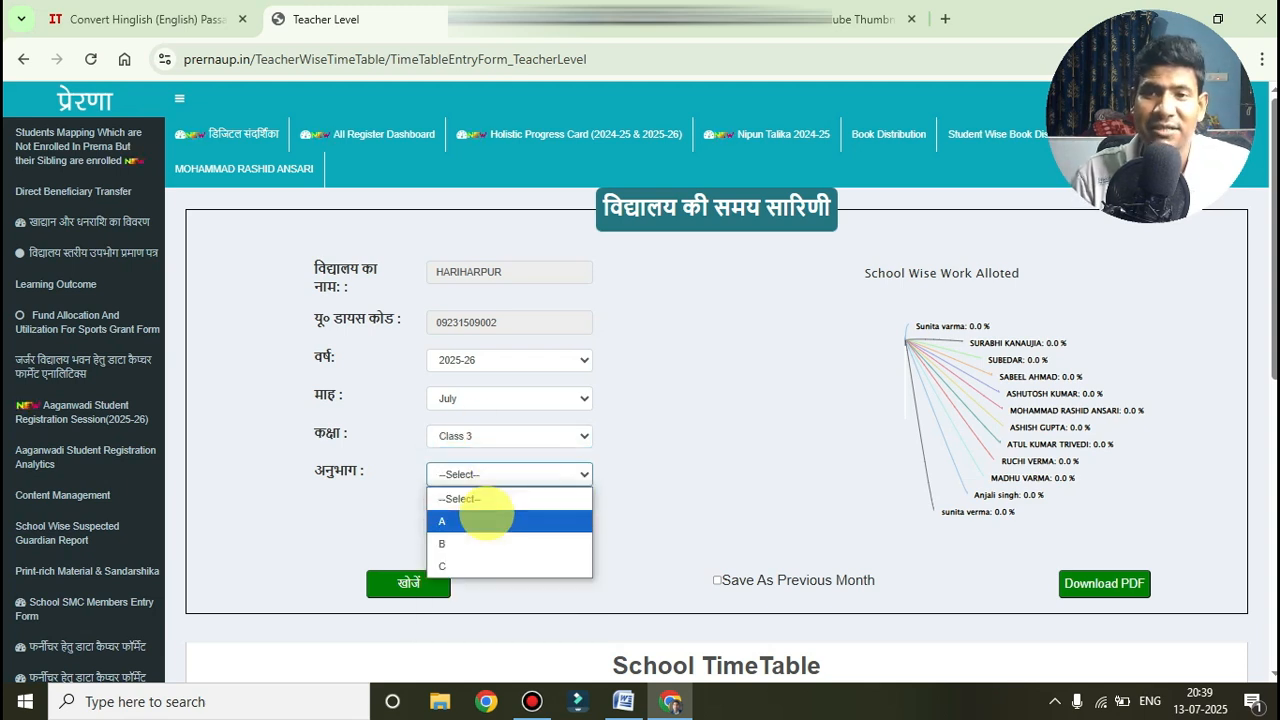
pyautogui.click(486, 520)
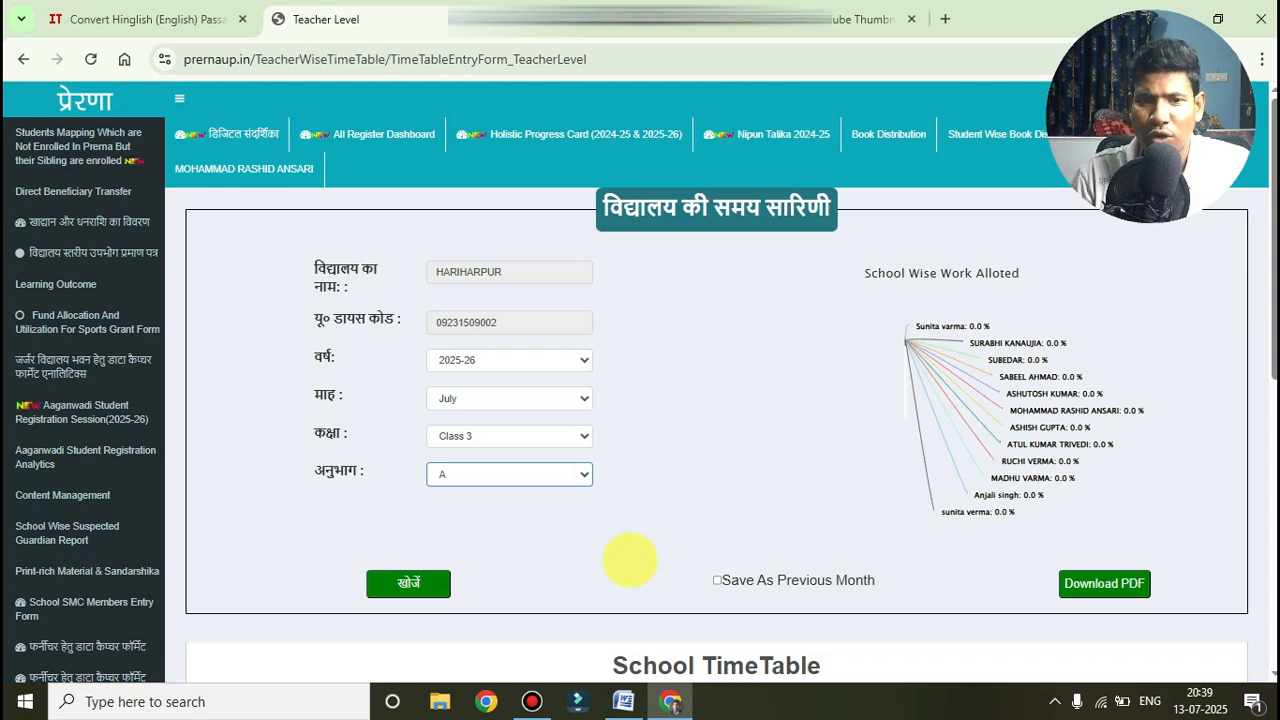
pyautogui.click(408, 583)
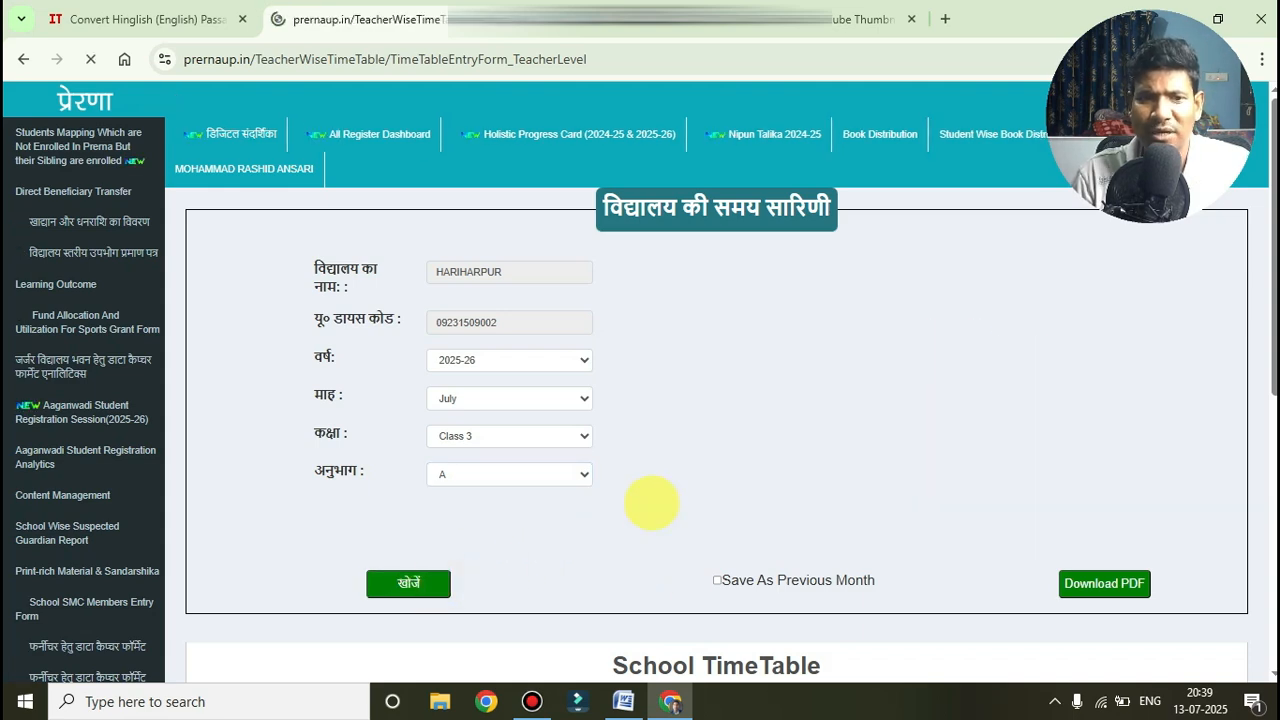
# - Open the downloaded Class 3 timetable PDF and zoom out to 75% to examine the whole page
pyautogui.scroll(-2, 652, 503)
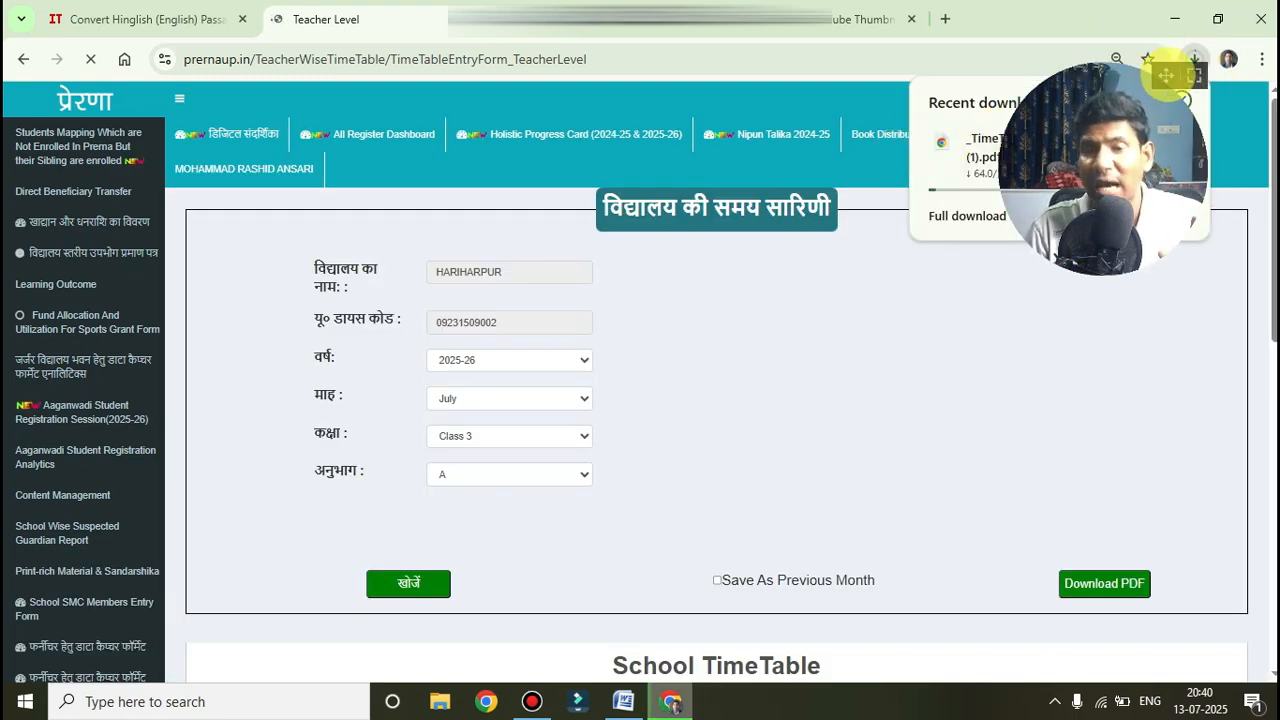
pyautogui.moveTo(1166, 75); pyautogui.dragTo(951, 64)
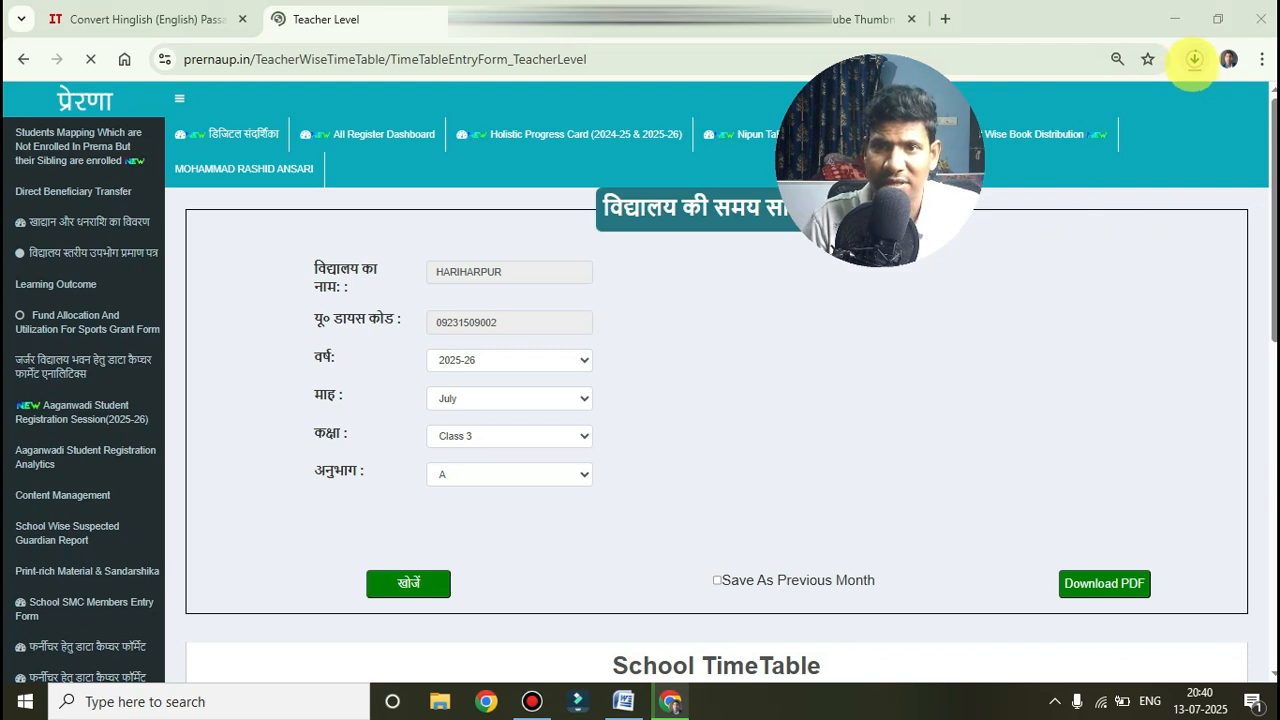
pyautogui.click(1193, 60)
pyautogui.click(1100, 145)
pyautogui.scroll(-1, 985, 255)
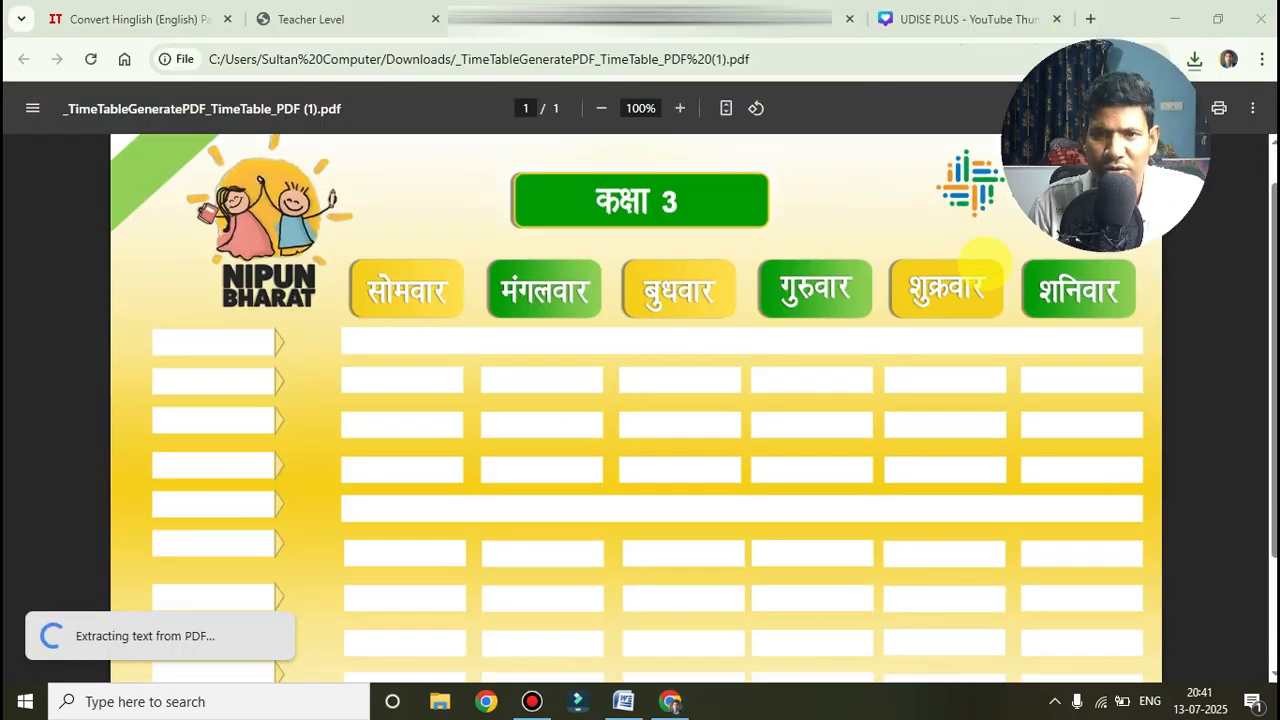
pyautogui.scroll(-1, 971, 214)
pyautogui.keyDown('ctrl'); pyautogui.scroll(-3, 960, 230); pyautogui.keyUp('ctrl')
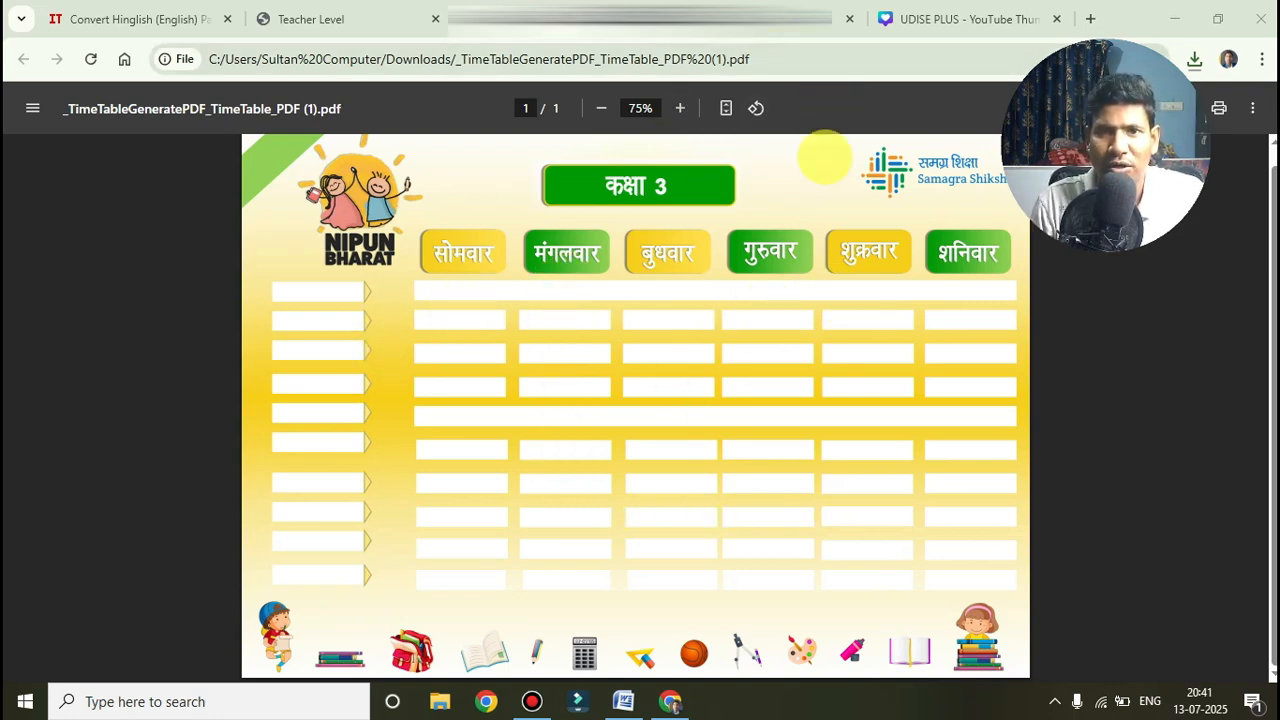
# - Return to the timetable entry form and set the page zoom to 67% to examine the School TimeTable grid
pyautogui.click(375, 12)
pyautogui.scroll(-5, 500, 470)
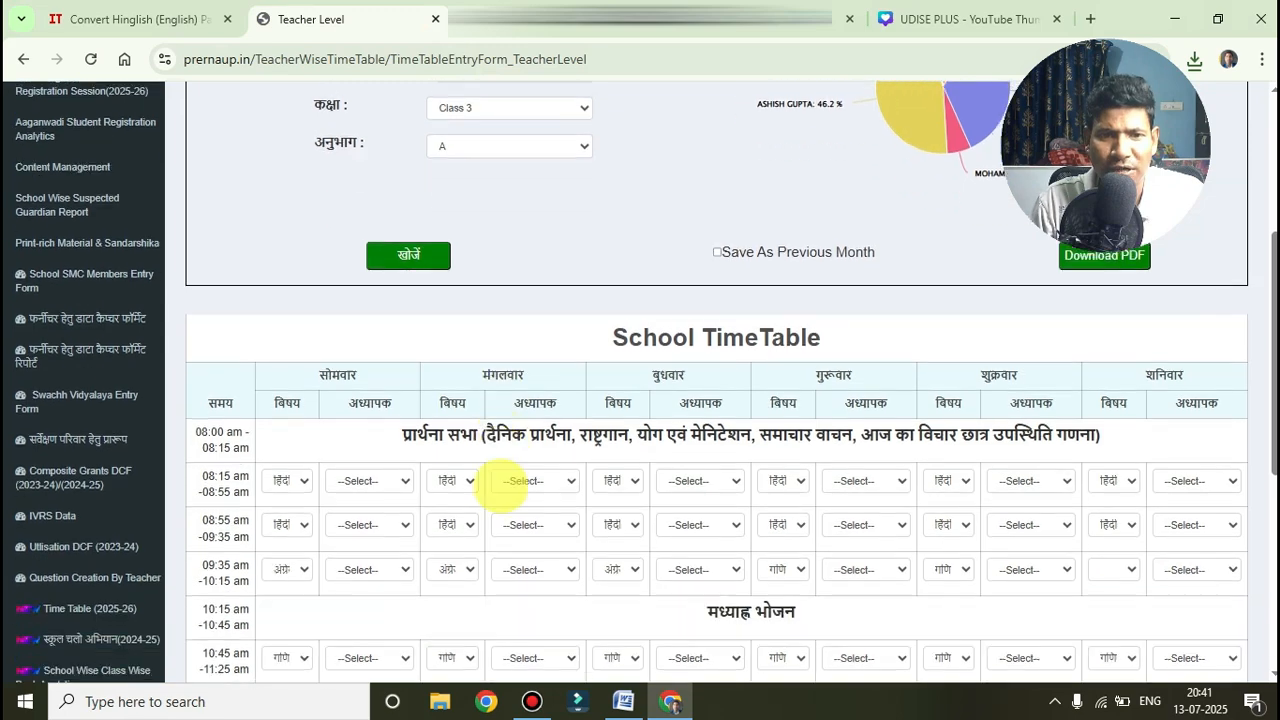
pyautogui.scroll(-1, 538, 478)
pyautogui.hotkey('ctrl', '-')
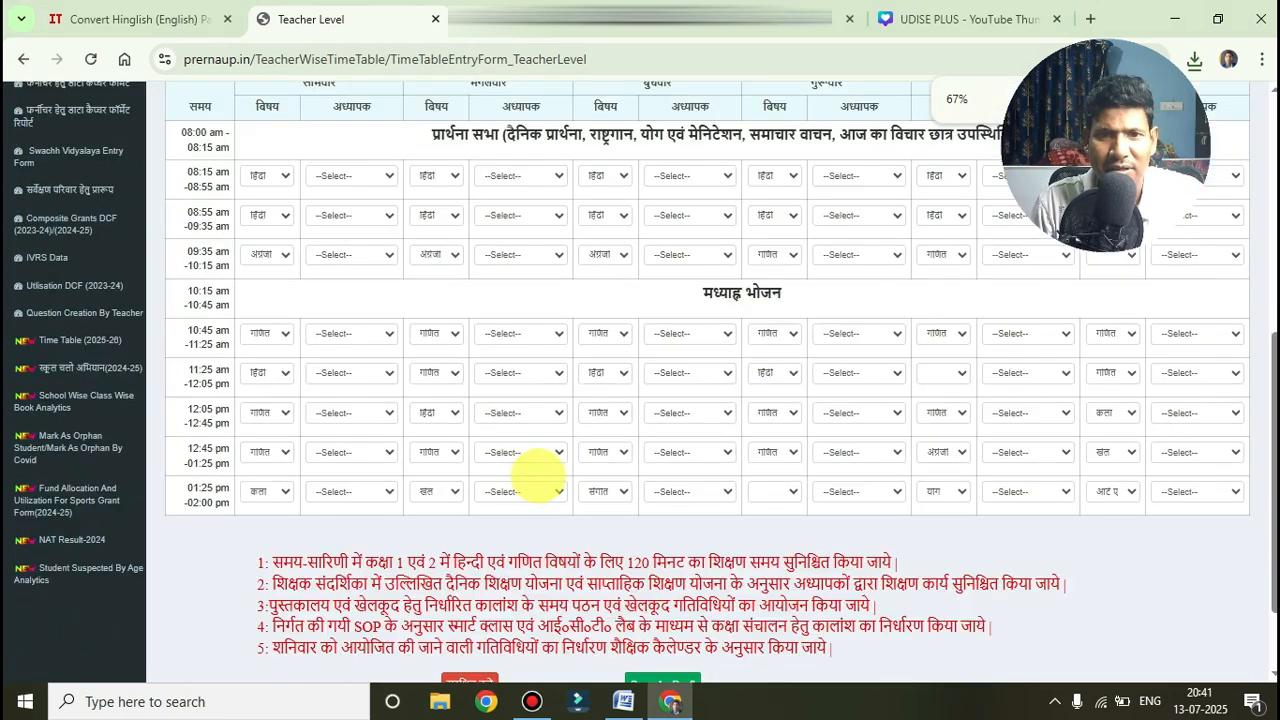
pyautogui.scroll(1, 520, 380)
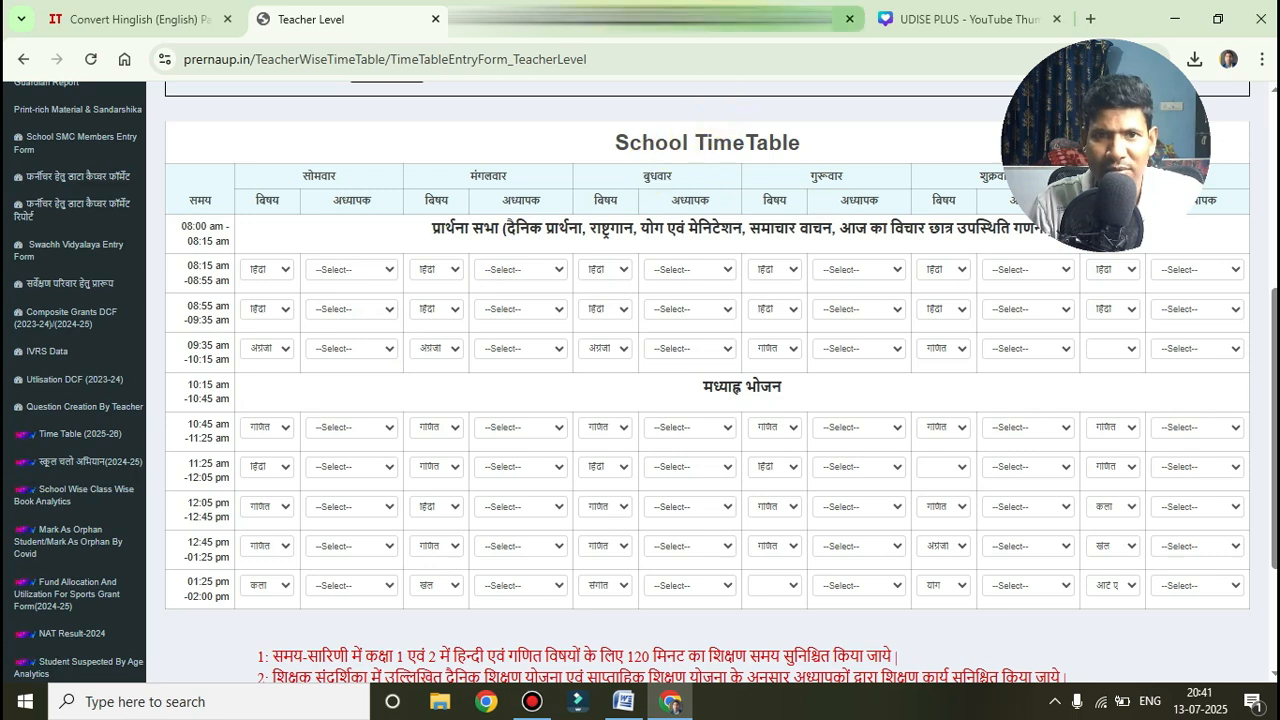
# - Compare the downloaded Class 3 timetable PDF with the School TimeTable grid in the entry form
pyautogui.click(640, 19)
pyautogui.click(371, 20)
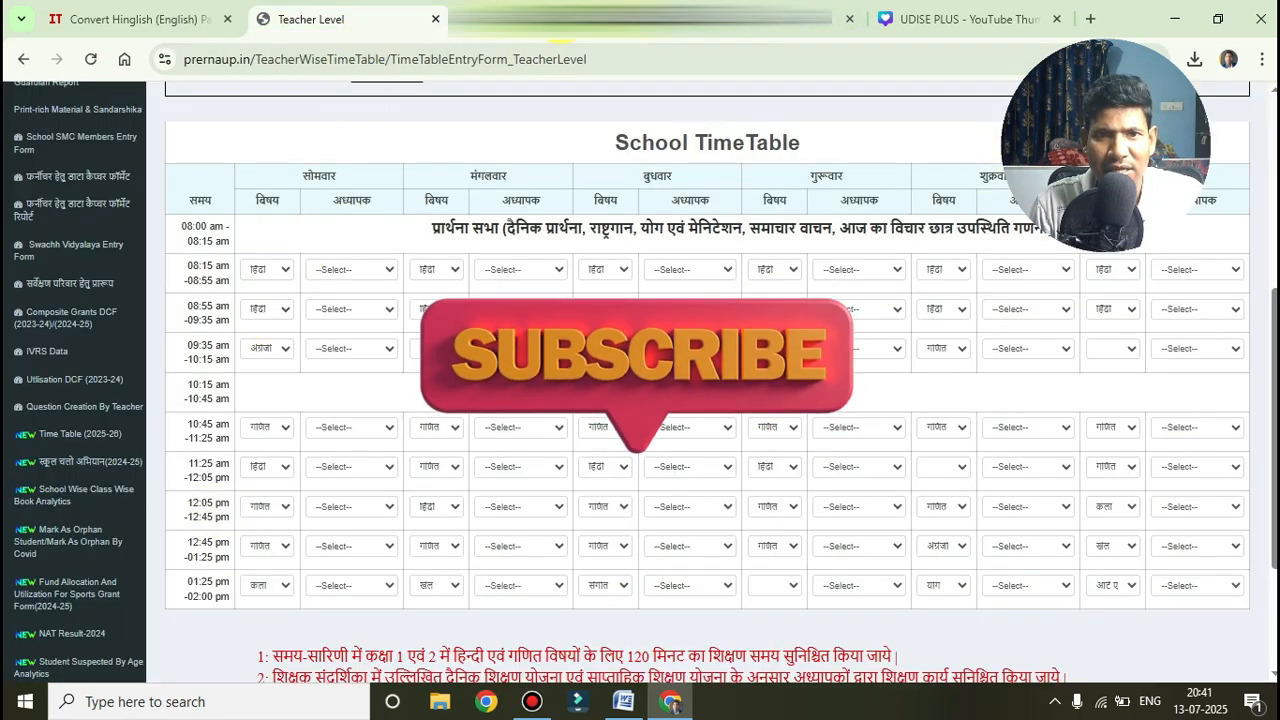
pyautogui.click(640, 19)
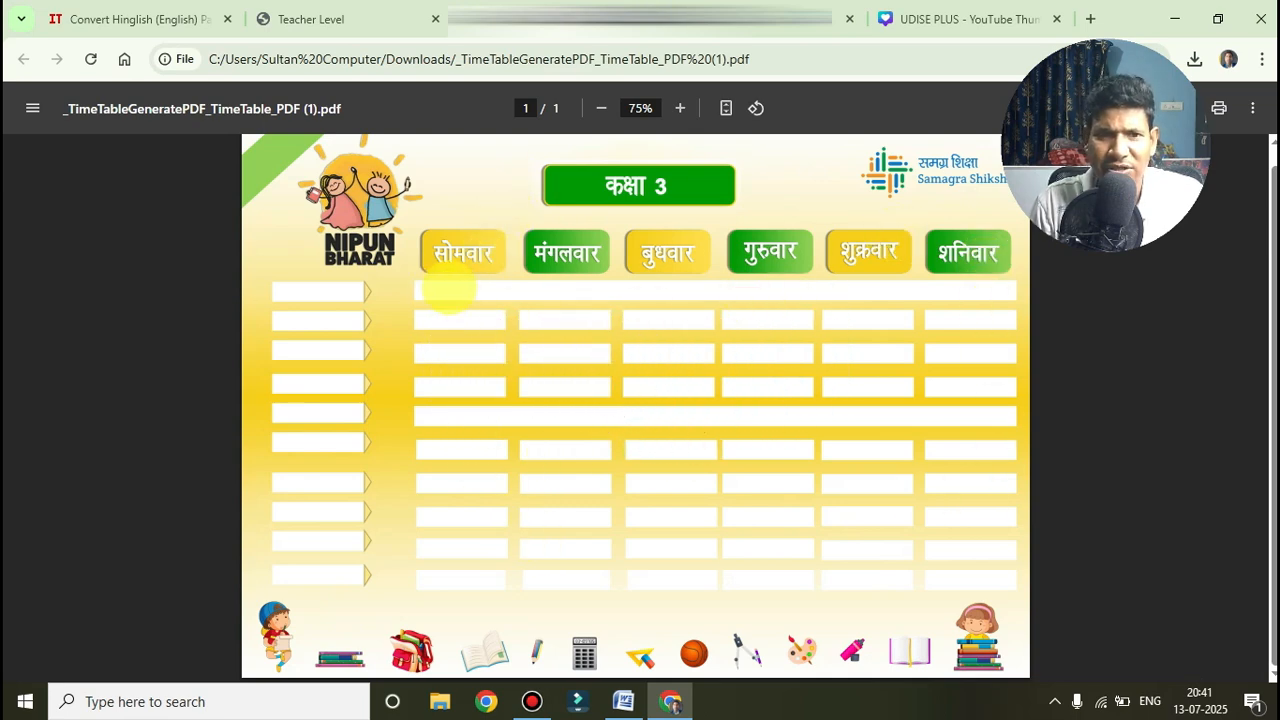
pyautogui.click(320, 19)
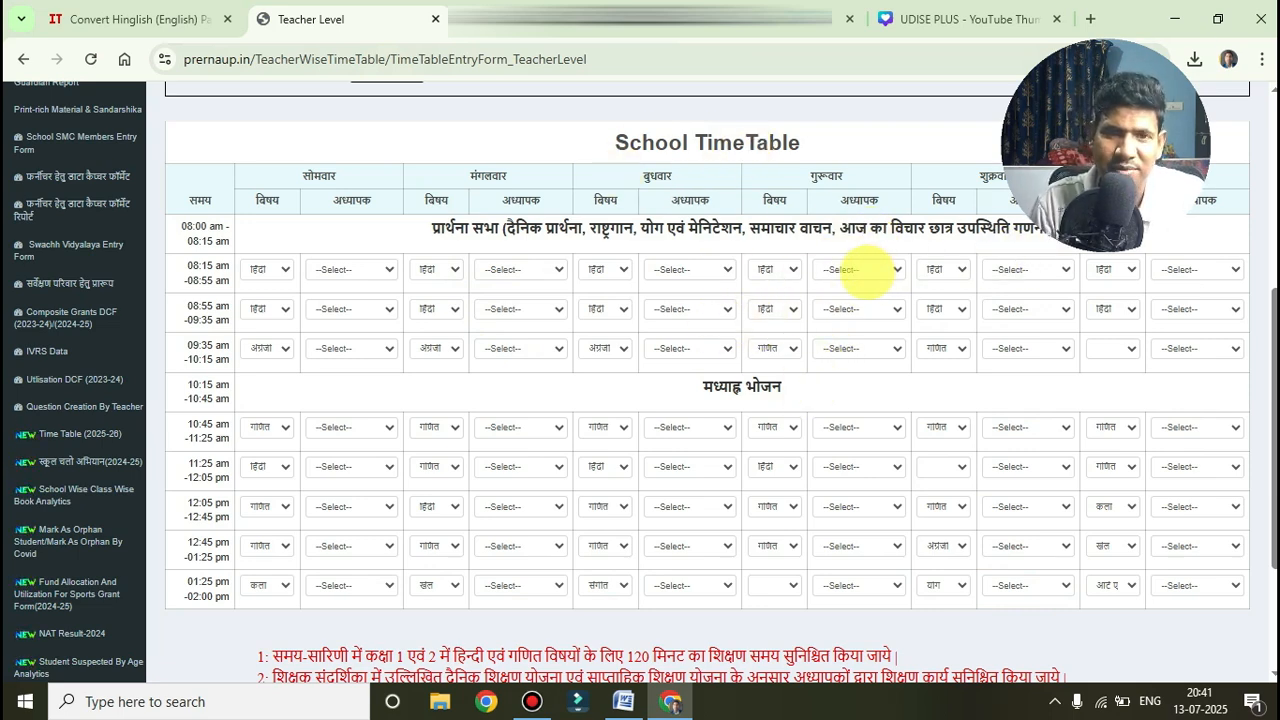
# - Read the instructions below the School TimeTable grid, focusing on the Hindi and maths teaching time for Classes 1 and 2
pyautogui.click(625, 701)
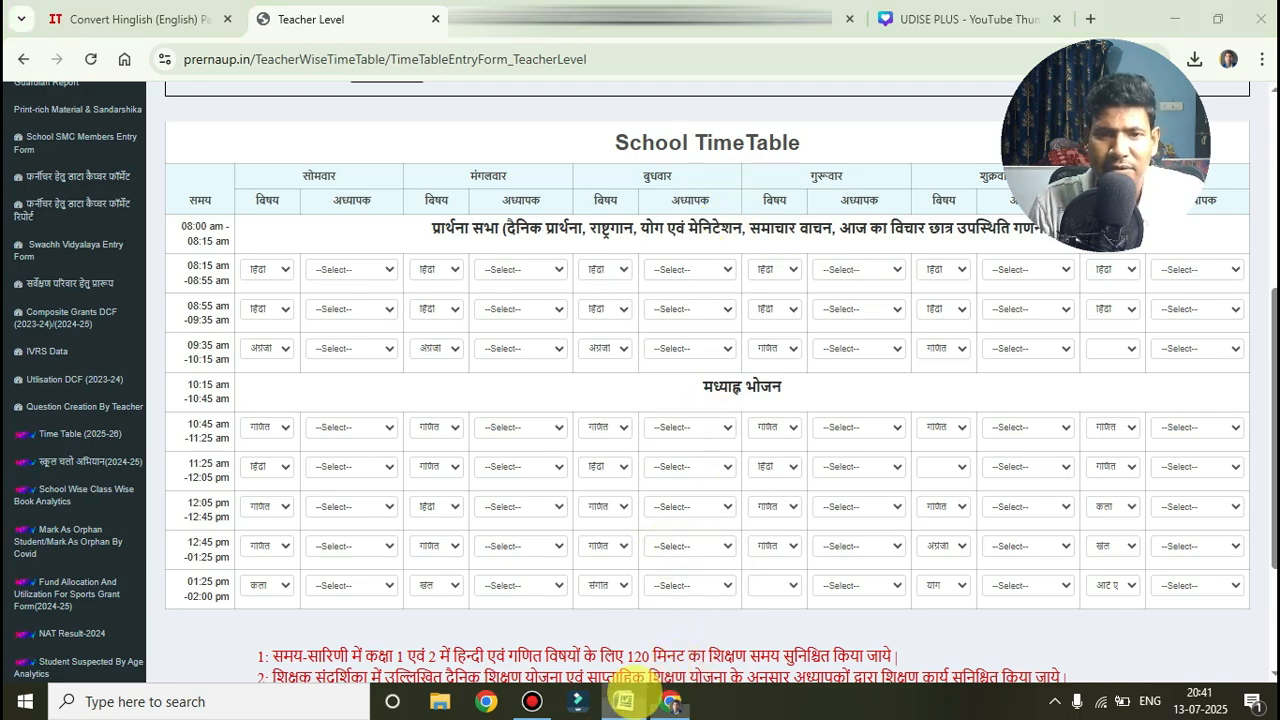
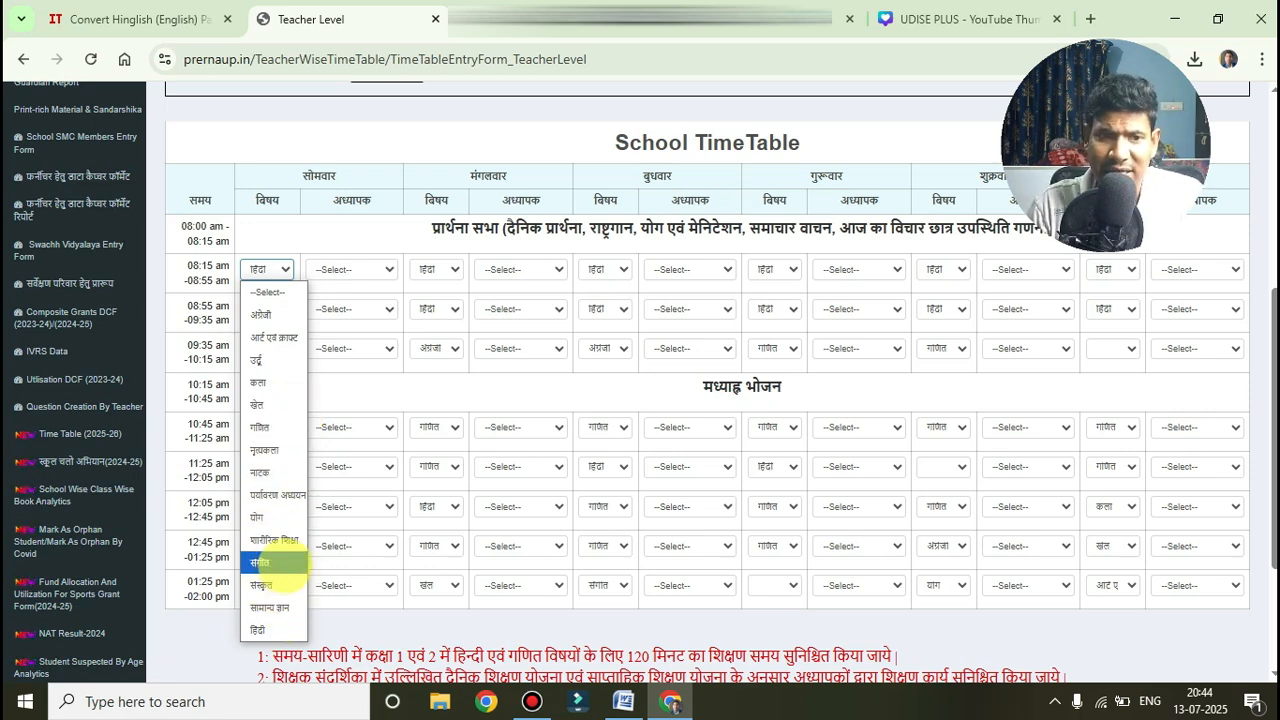
pyautogui.click(352, 387)
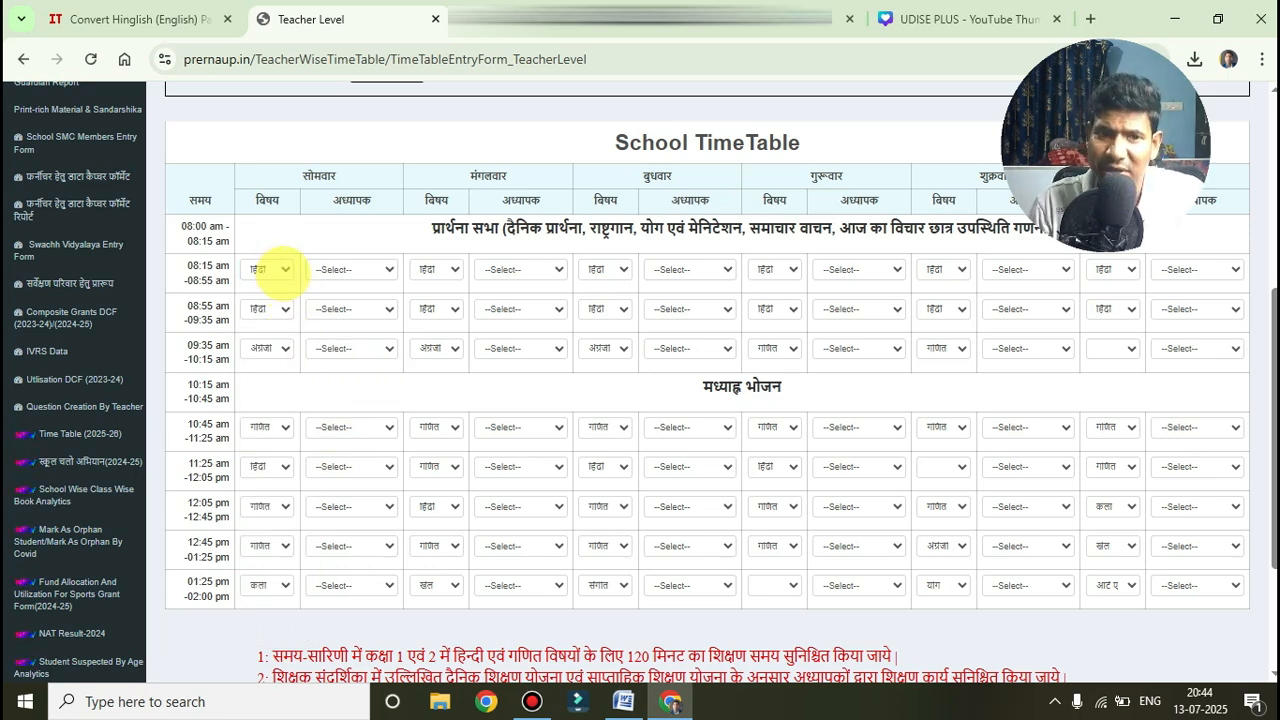
pyautogui.click(624, 702)
pyautogui.click(670, 702)
pyautogui.scroll(-1, 645, 573)
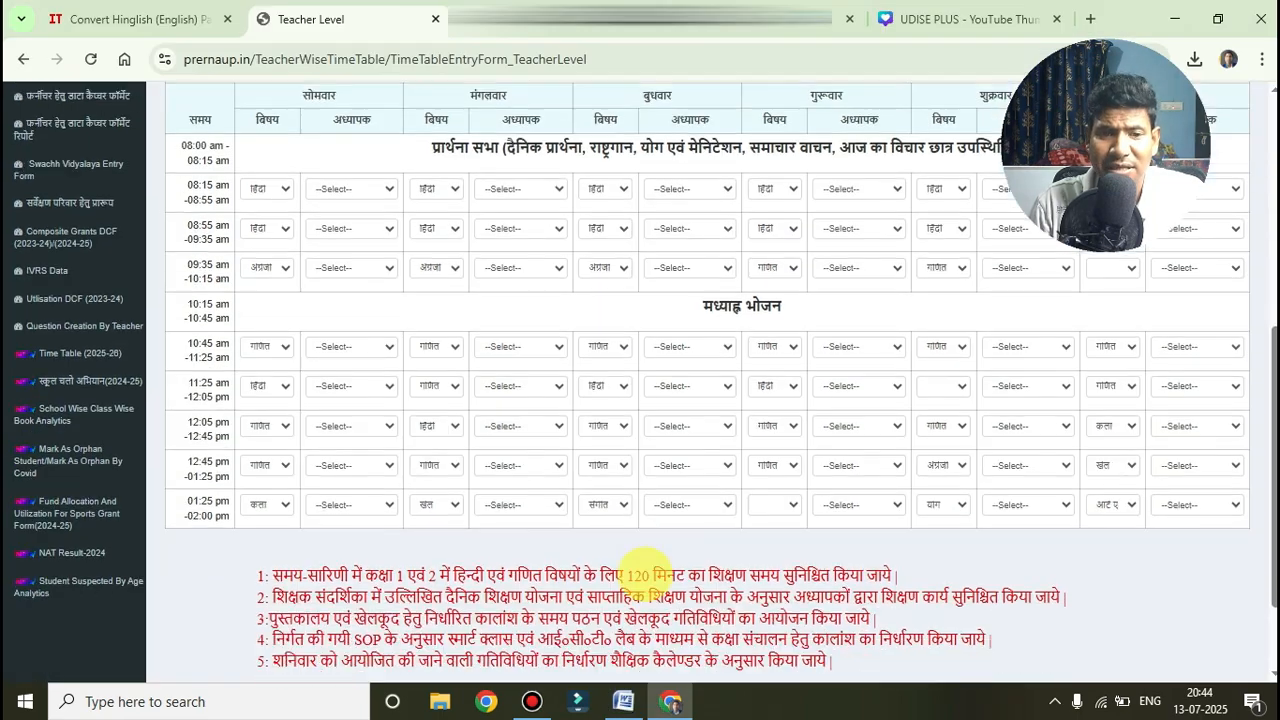
pyautogui.scroll(-2, 643, 565)
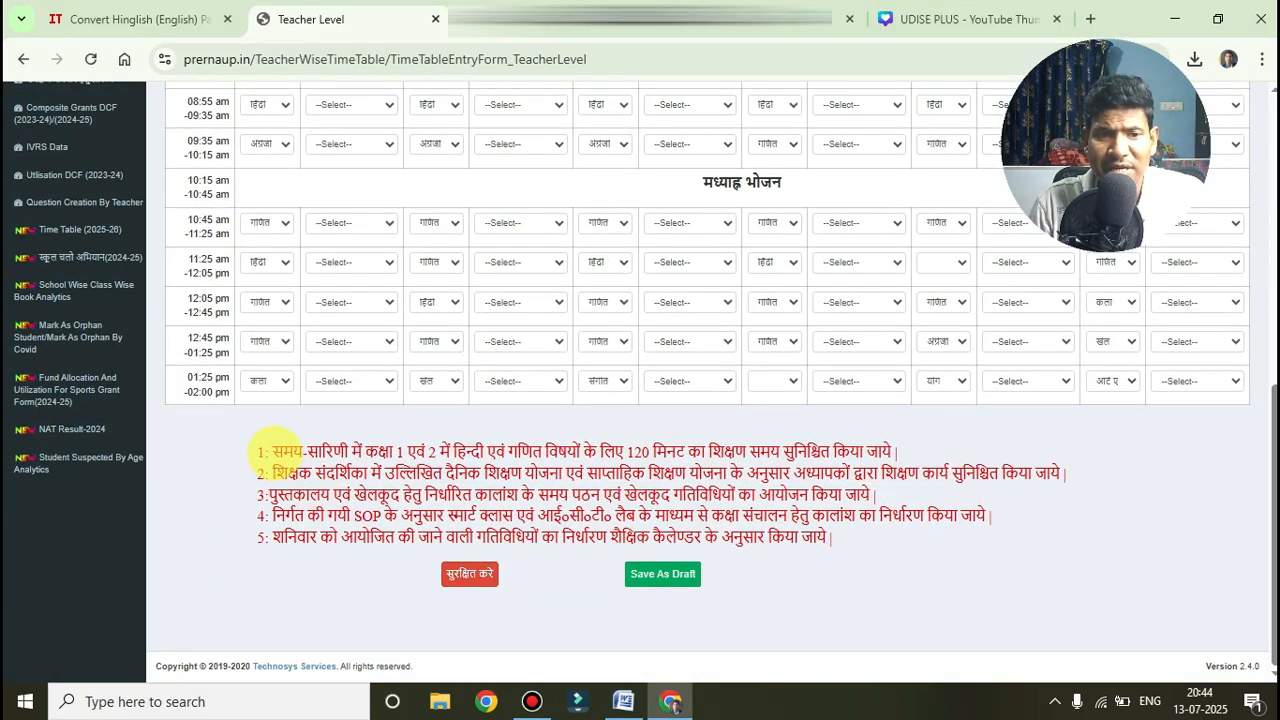
pyautogui.moveTo(371, 452); pyautogui.dragTo(535, 452)
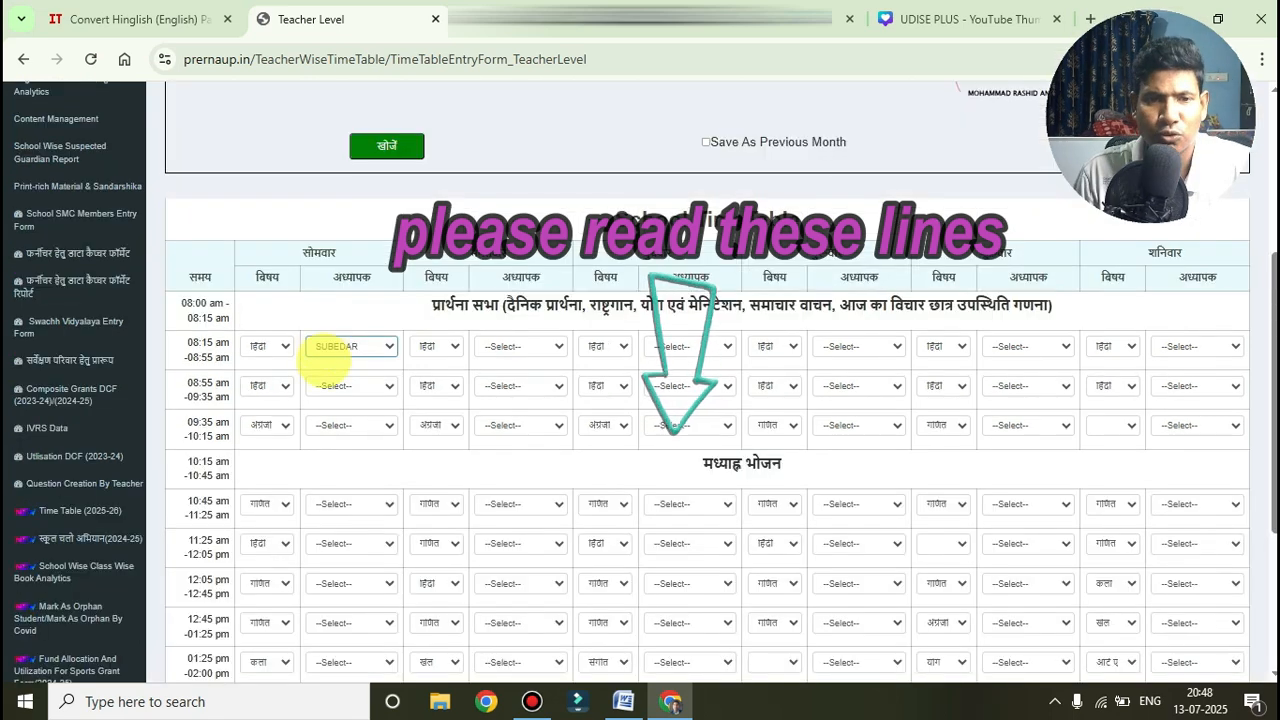
# - Set Monday's 08:55–09:35 subject to गणित and assign the same teacher as in the 08:15 period
pyautogui.click(268, 386)
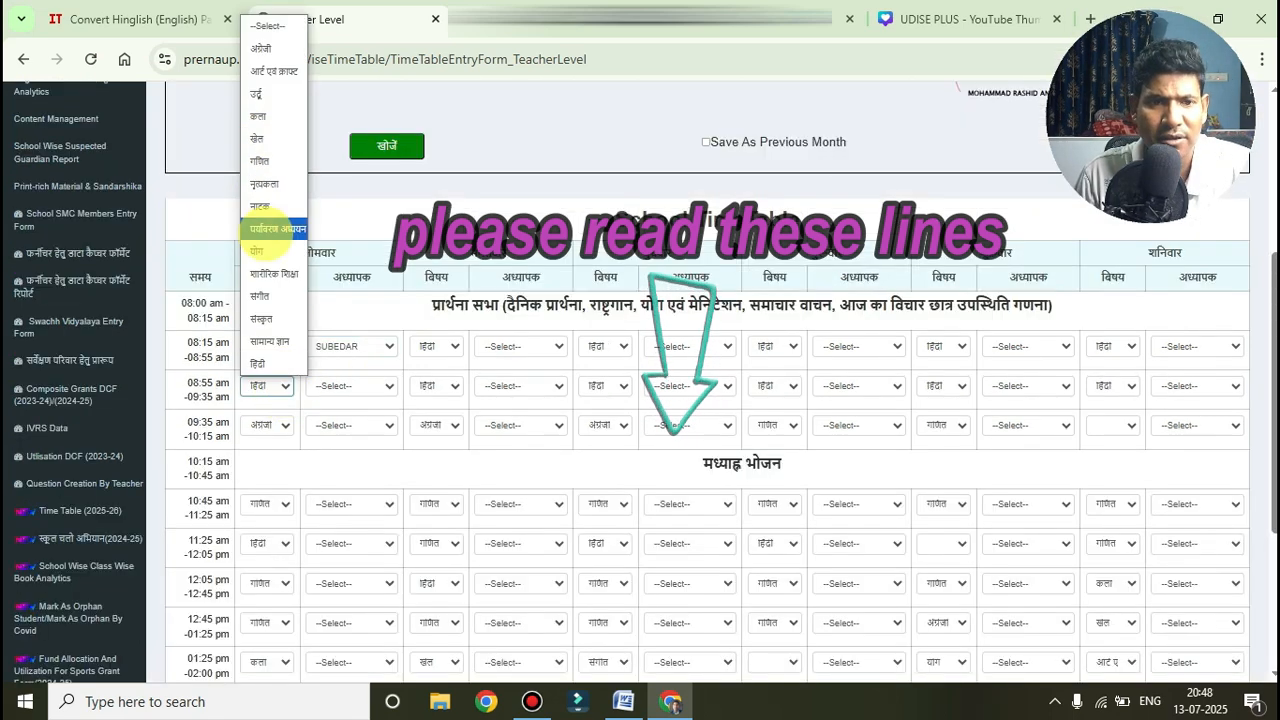
pyautogui.click(259, 161)
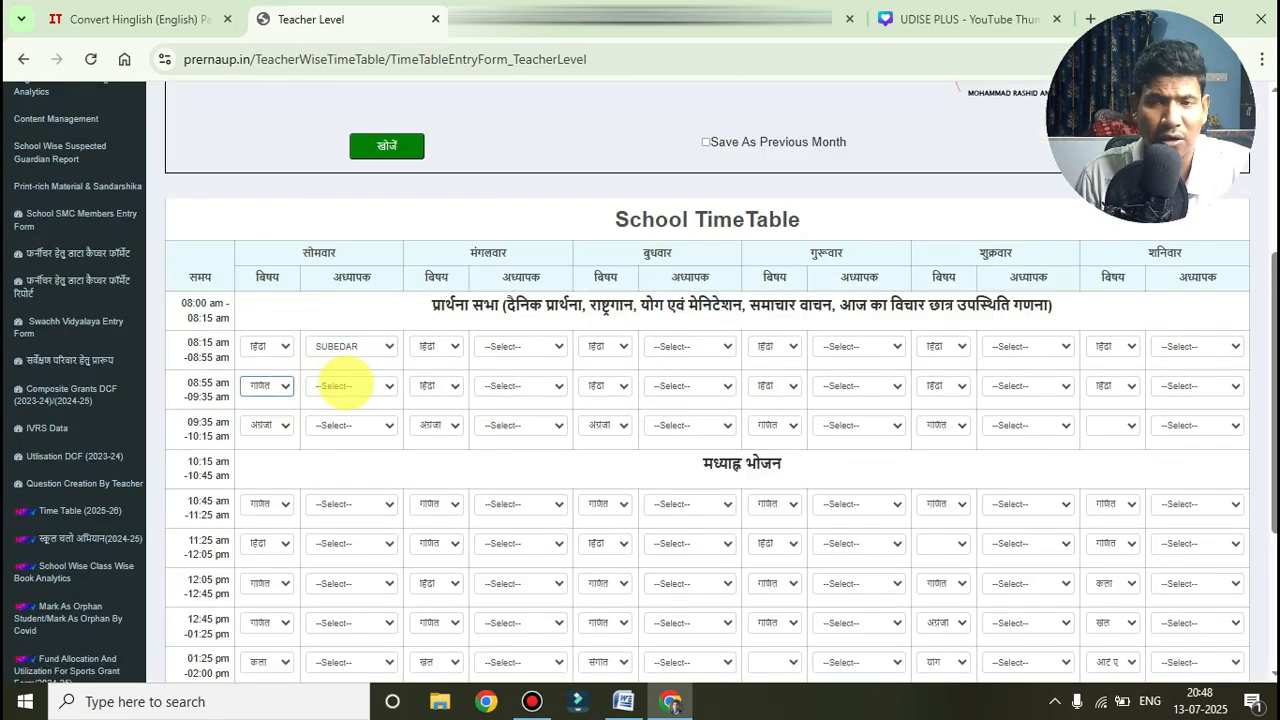
pyautogui.click(348, 385)
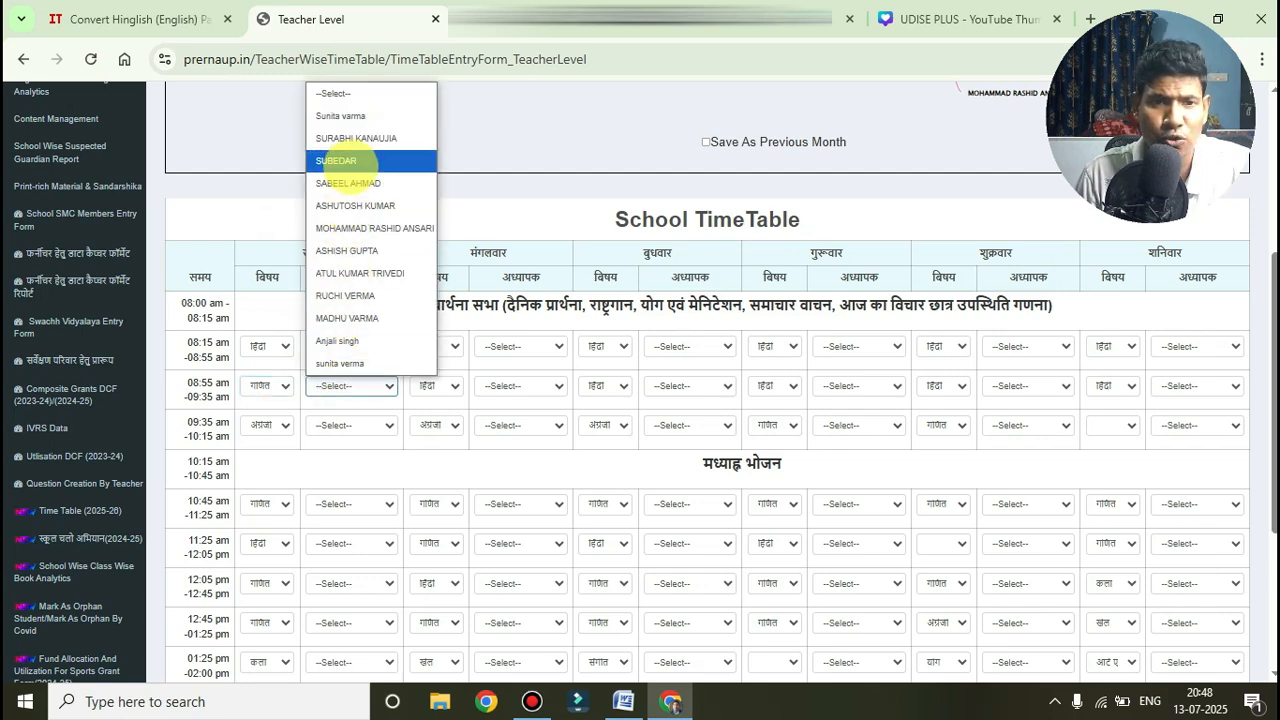
pyautogui.click(336, 160)
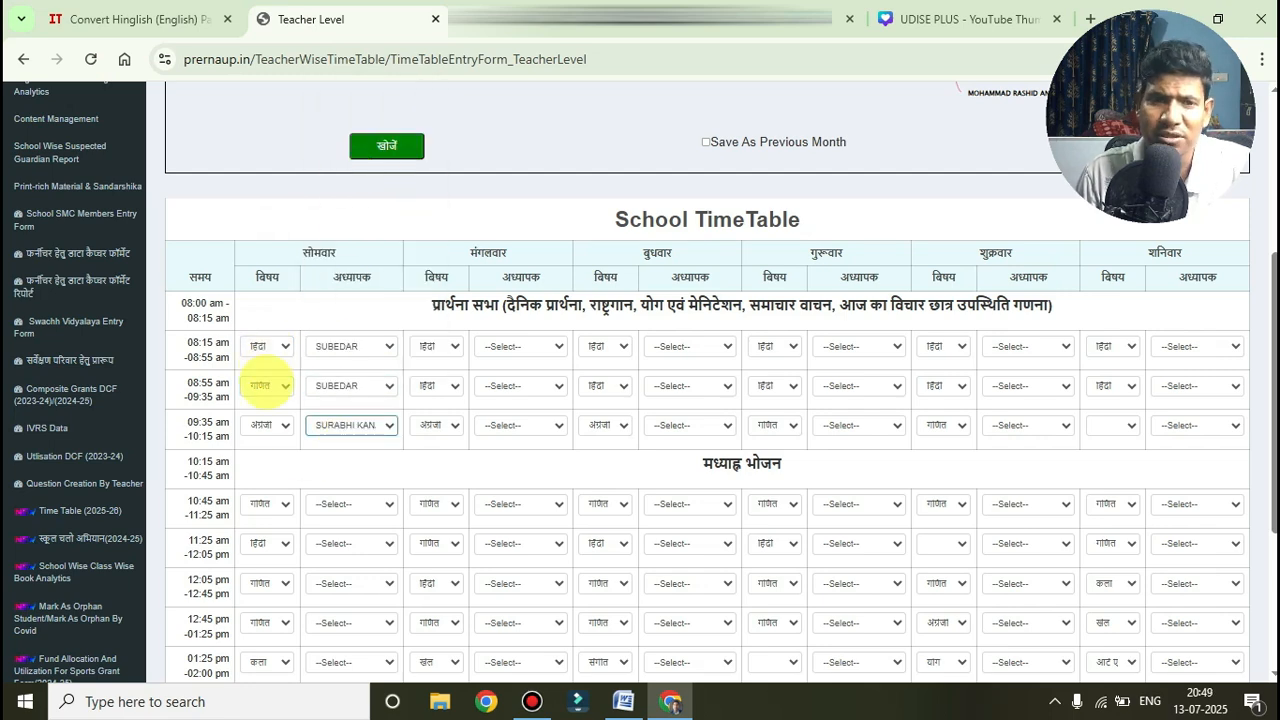
# - Switch to the Word subject list, examine all Class 3 subjects from हिंदी to कला, and return to the timetable form
pyautogui.scroll(-2, 263, 543)
pyautogui.click(623, 701)
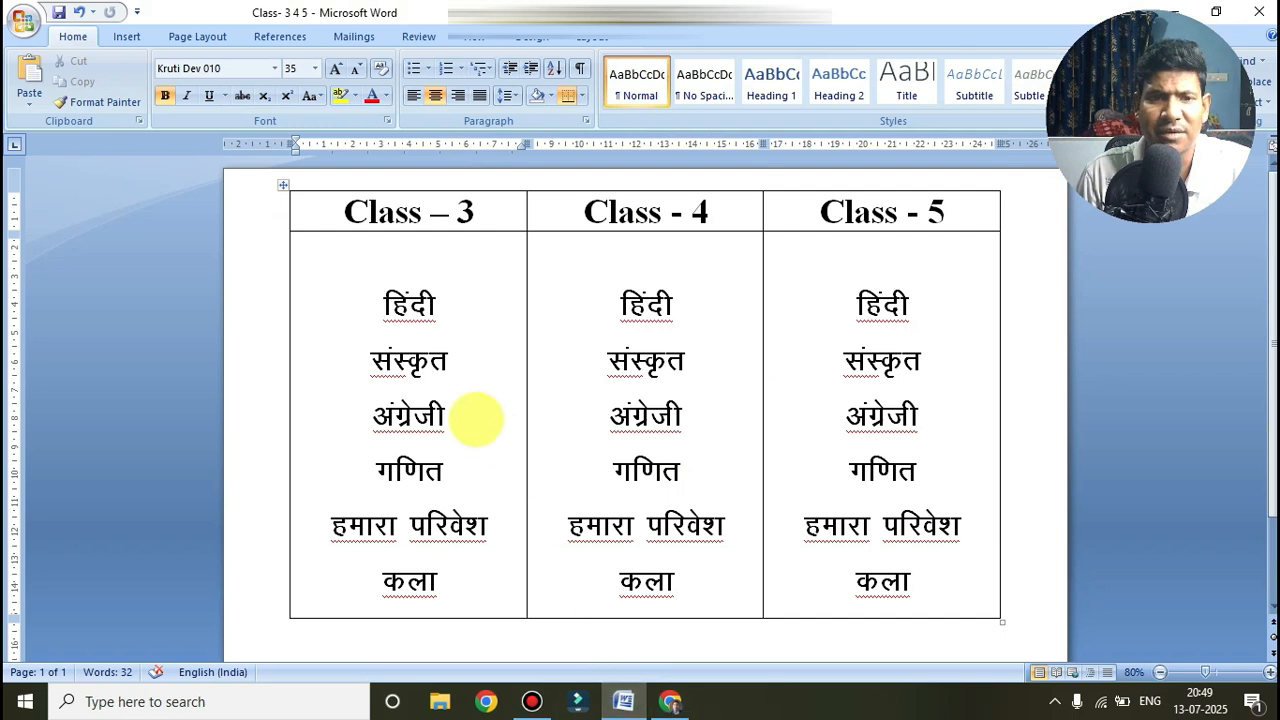
pyautogui.moveTo(375, 302); pyautogui.dragTo(437, 585)
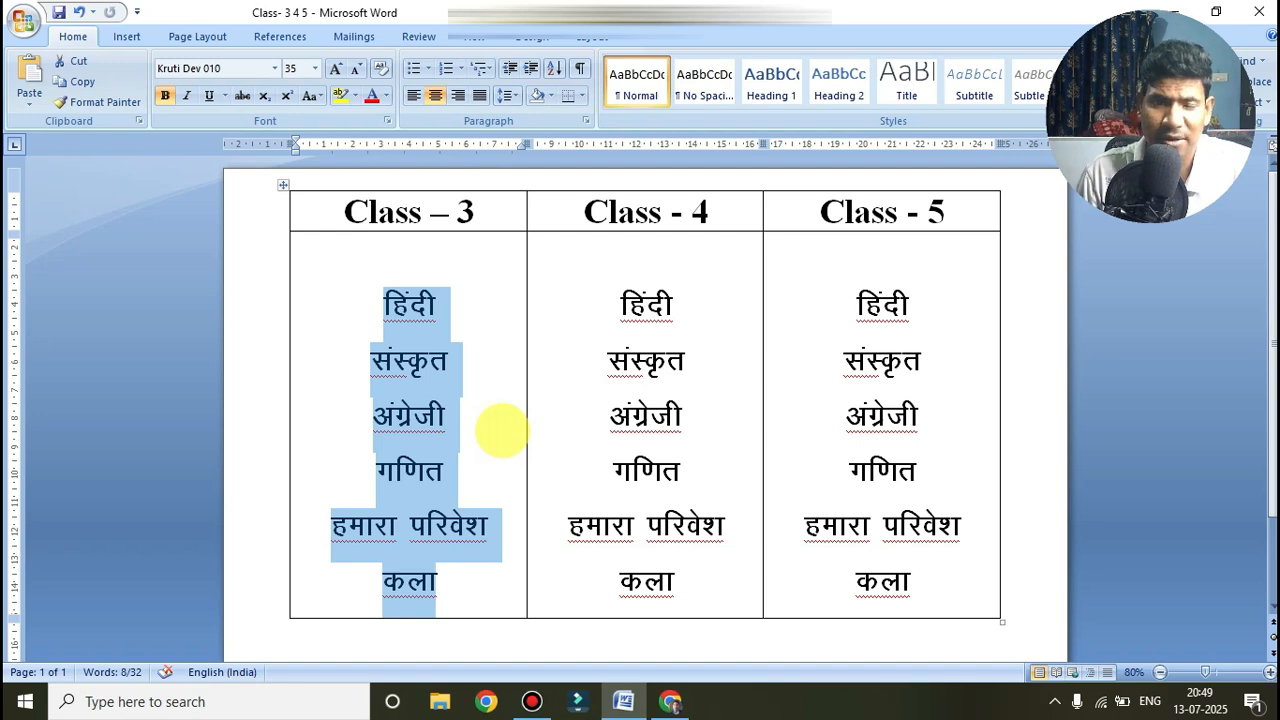
pyautogui.click(671, 699)
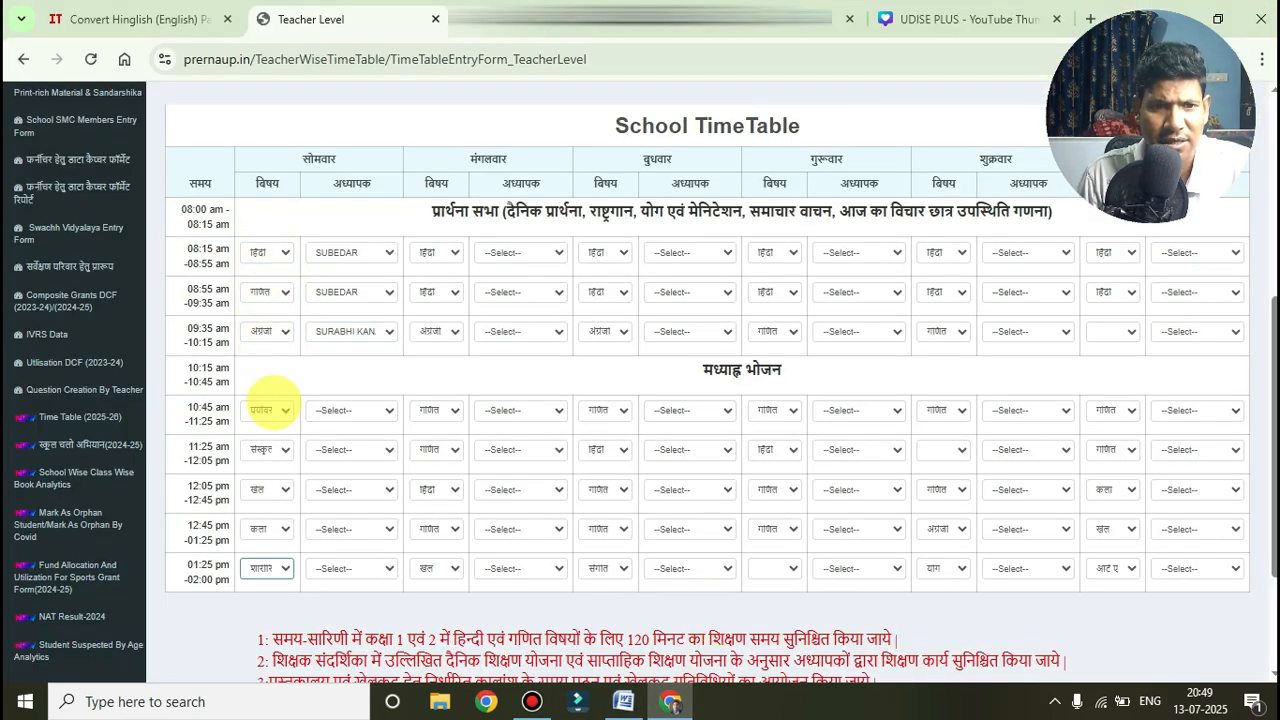
# - Check हमारा परिवेश in Word's Class 3 list, and assign a teacher to Monday's 10:45–11:25 period in the browser form
pyautogui.click(622, 701)
pyautogui.click(340, 525)
pyautogui.moveTo(340, 525); pyautogui.dragTo(528, 563)
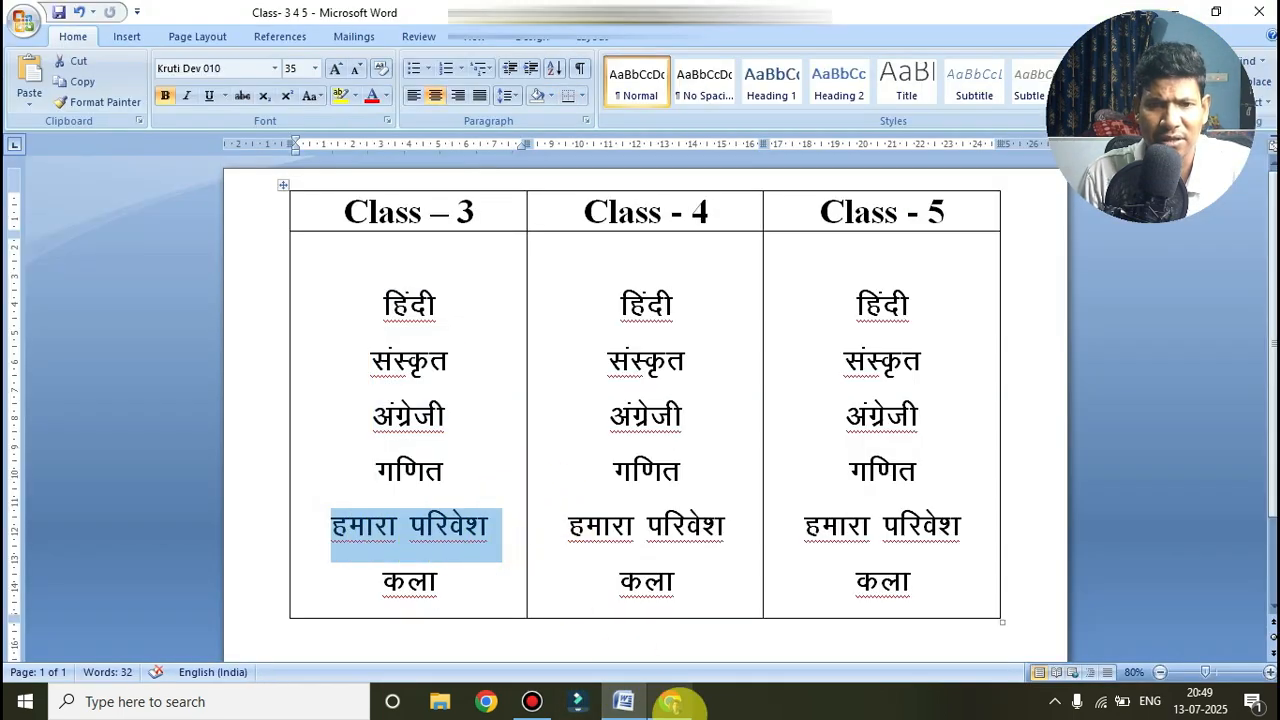
pyautogui.click(671, 699)
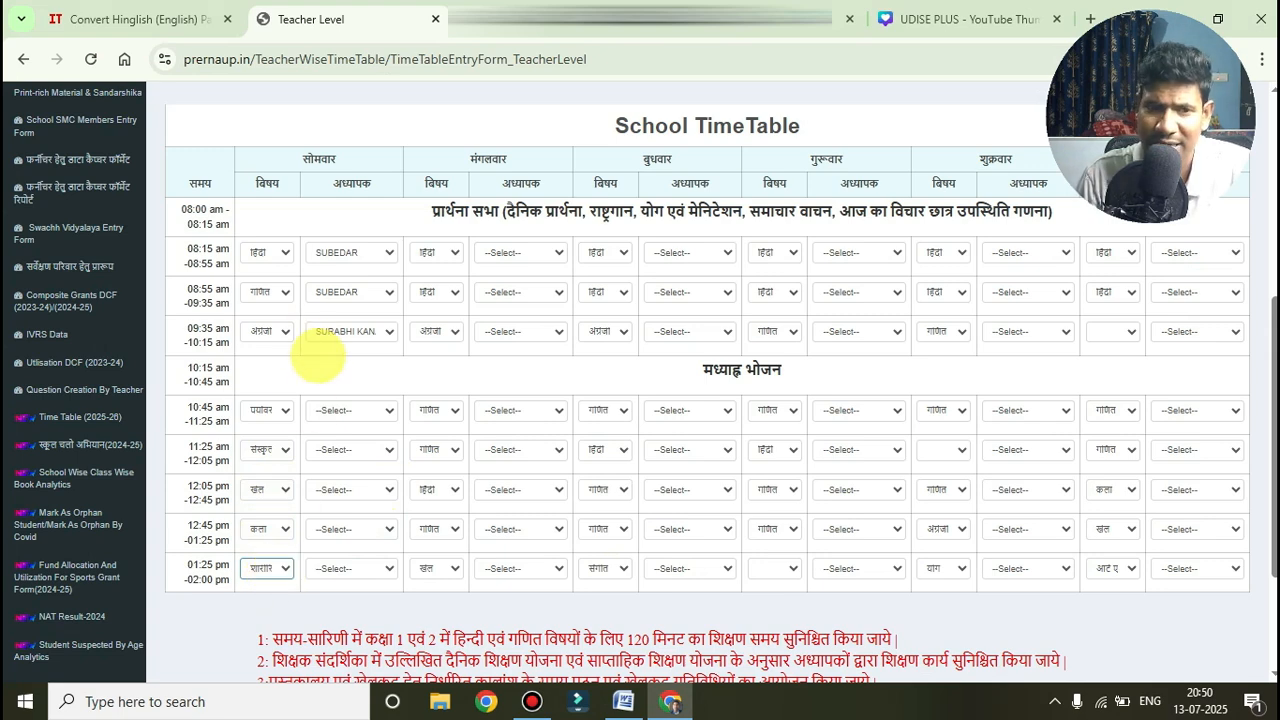
pyautogui.click(343, 410)
pyautogui.click(340, 362)
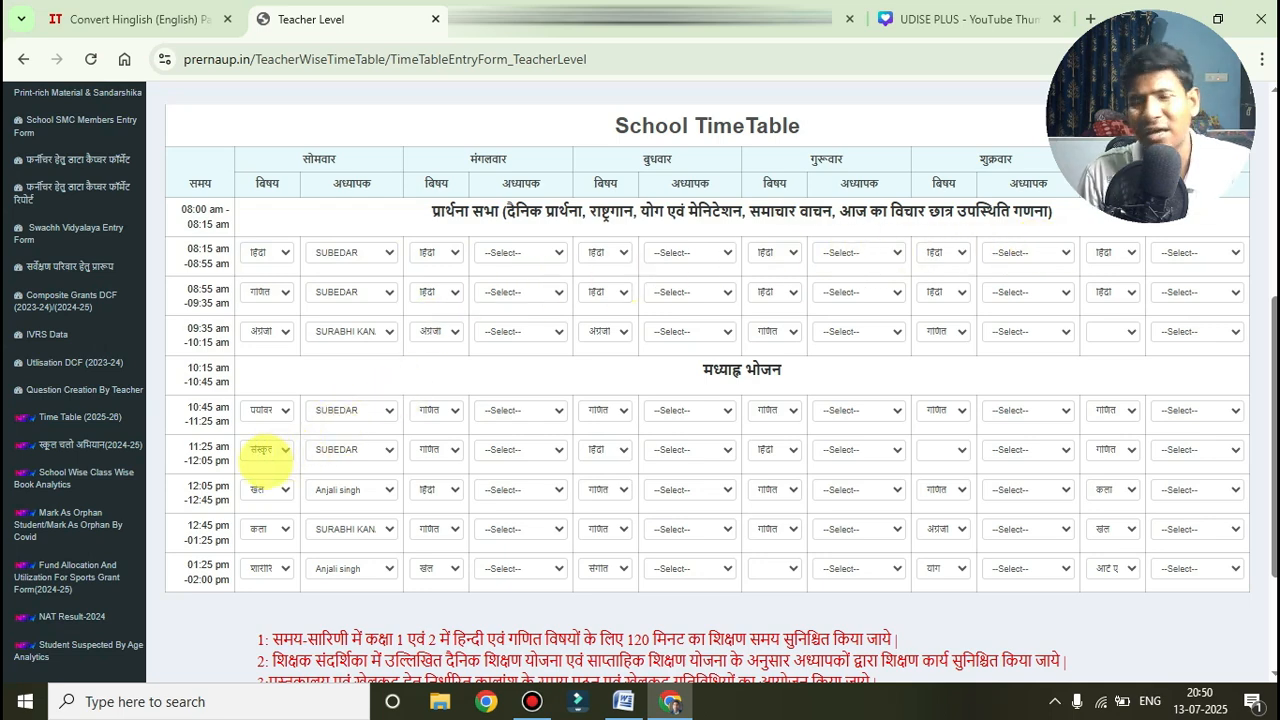
# - Examine the timetable form's month options, class and section settings, and Monday's subject and teacher entries
pyautogui.click(274, 256)
pyautogui.click(274, 256)
pyautogui.scroll(1, 451, 476)
pyautogui.scroll(4, 447, 478)
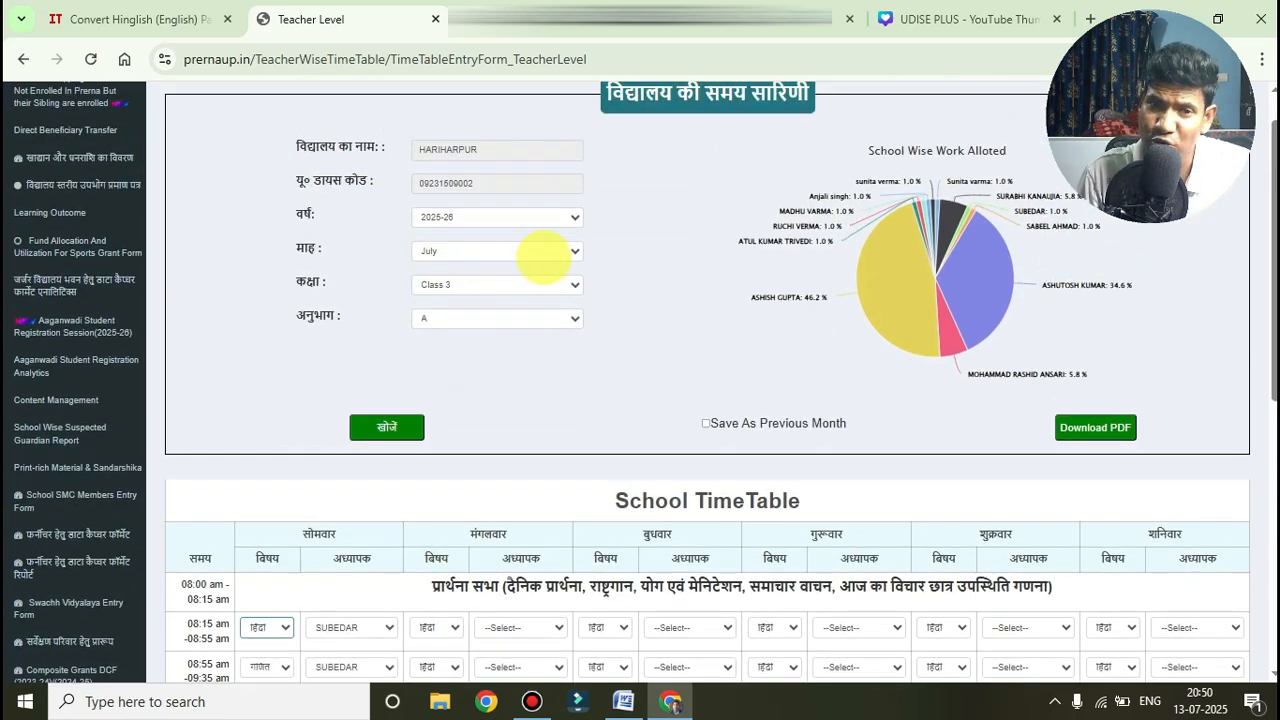
pyautogui.click(543, 256)
pyautogui.click(636, 350)
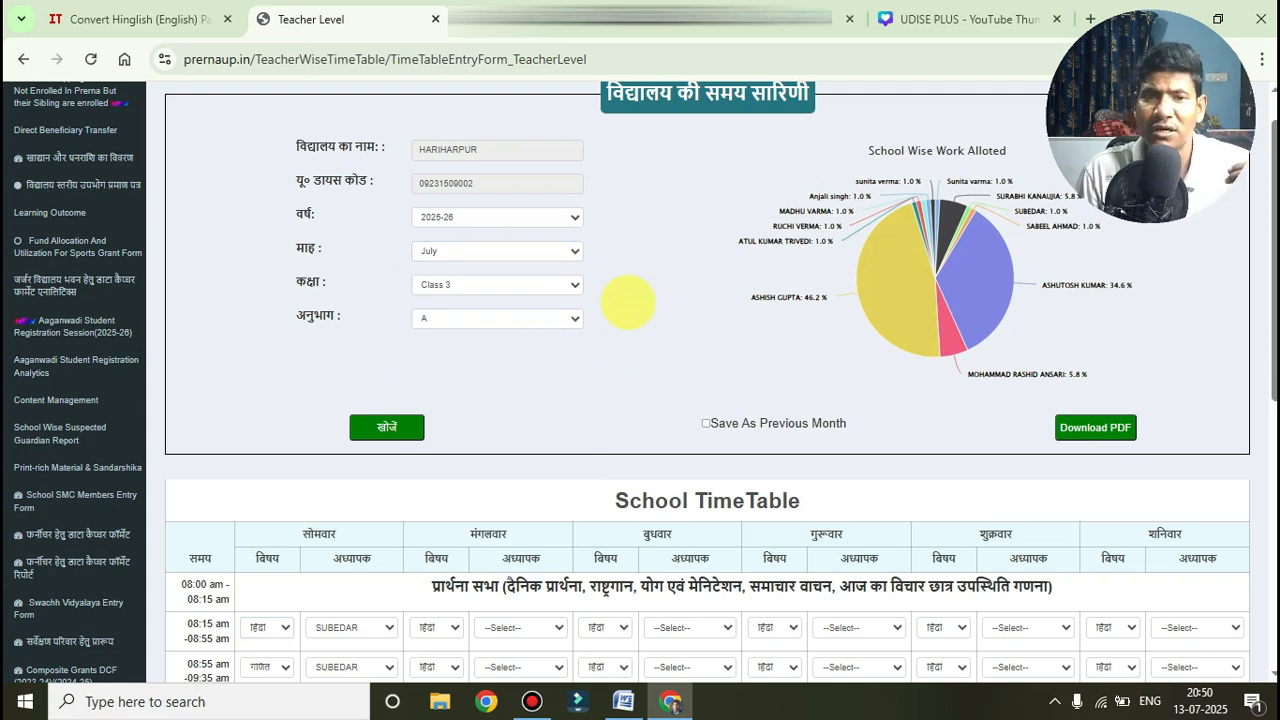
pyautogui.scroll(-2, 628, 346)
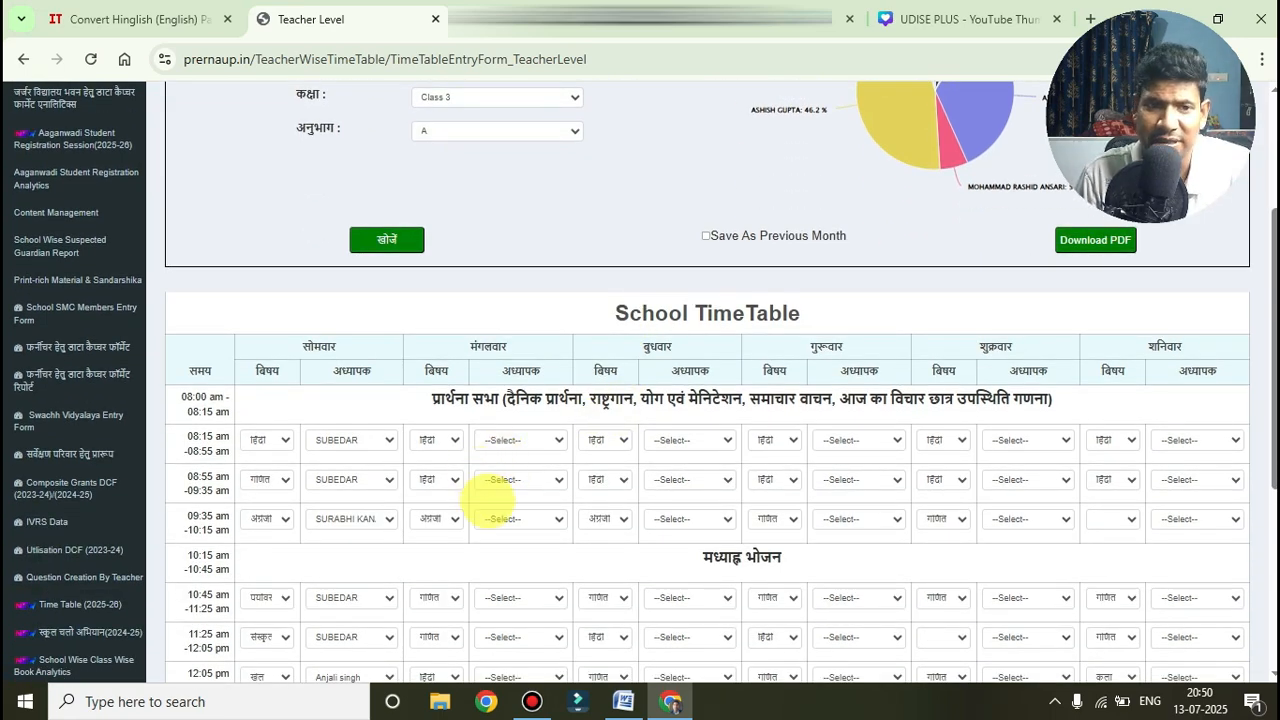
pyautogui.scroll(-3, 486, 503)
pyautogui.scroll(1, 300, 443)
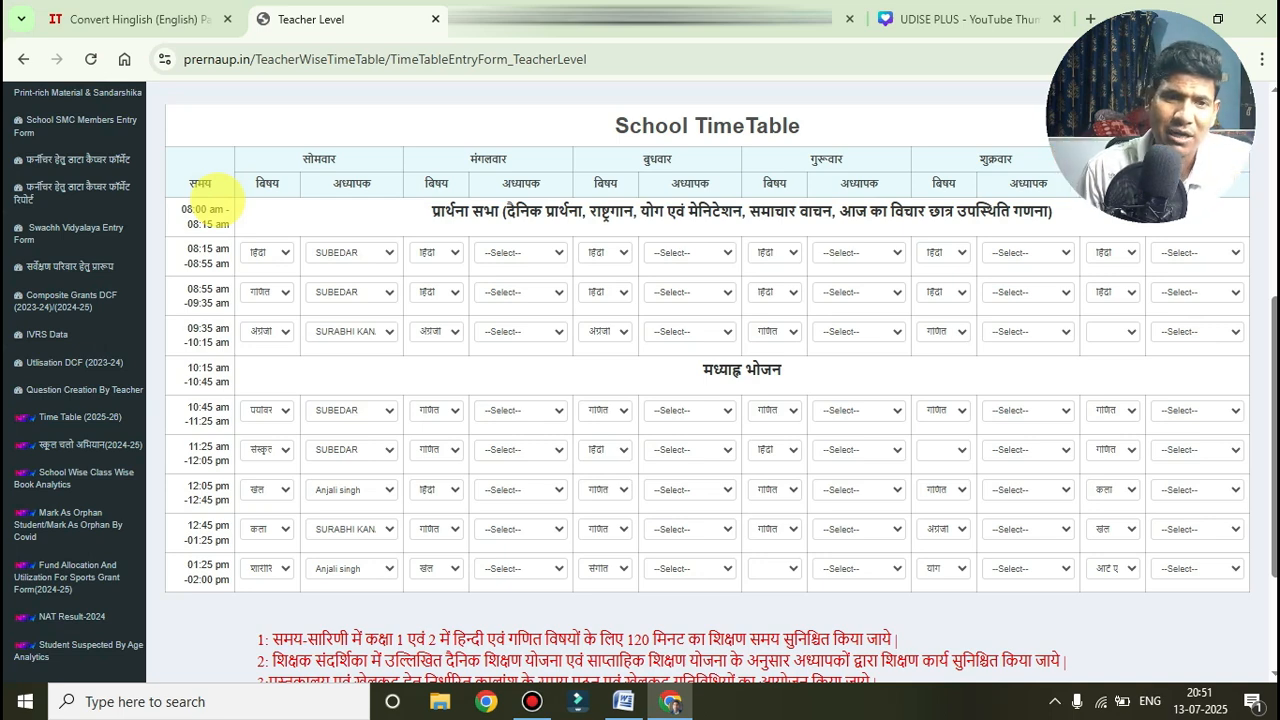
# - Switch to the Word subject list and compare हिंदी, गणित and अंग्रेजी across Classes 3, 4 and 5, returning to the browser form
pyautogui.click(623, 701)
pyautogui.moveTo(378, 314); pyautogui.dragTo(426, 310)
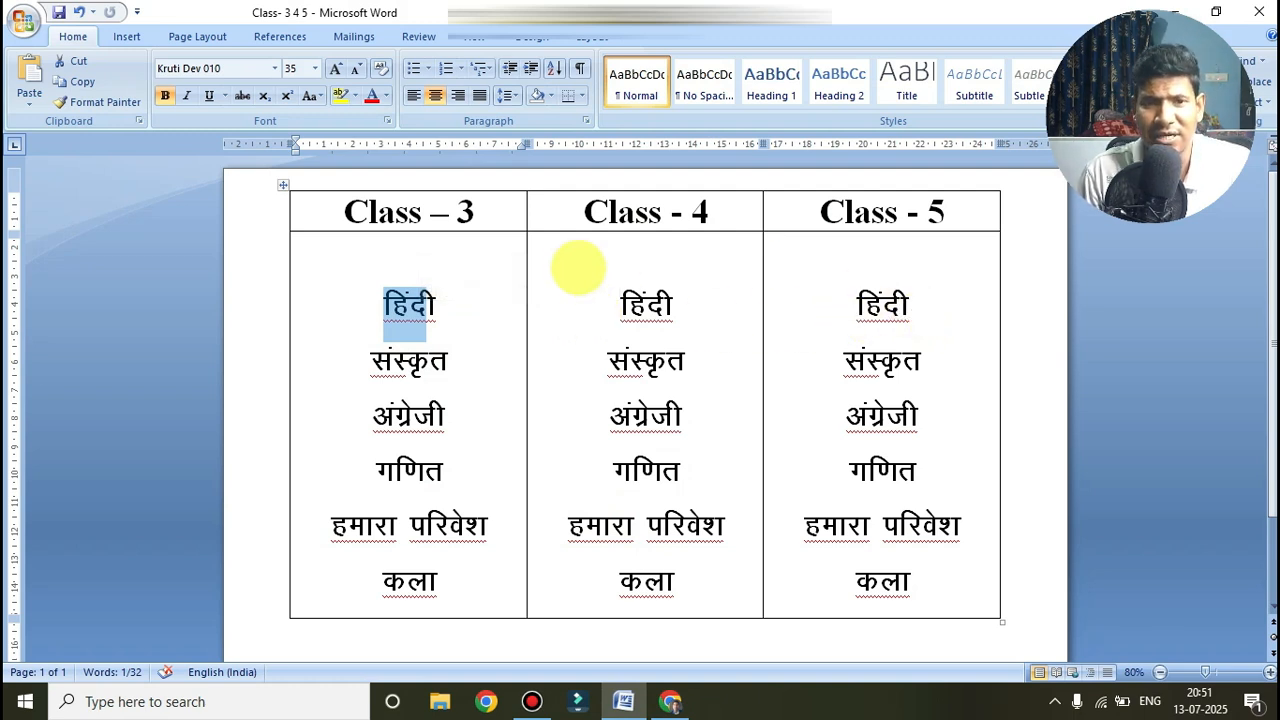
pyautogui.click(500, 255)
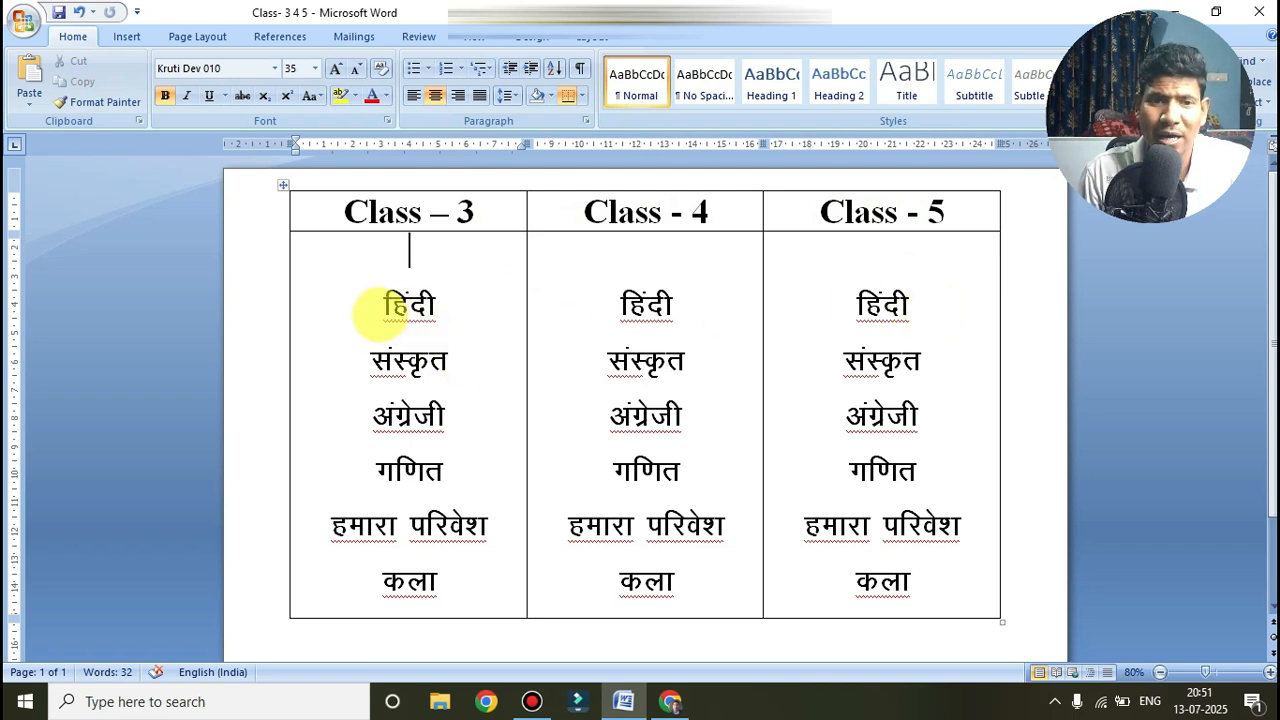
pyautogui.moveTo(383, 310); pyautogui.dragTo(440, 310)
pyautogui.moveTo(618, 306); pyautogui.dragTo(690, 312)
pyautogui.moveTo(857, 308); pyautogui.dragTo(924, 312)
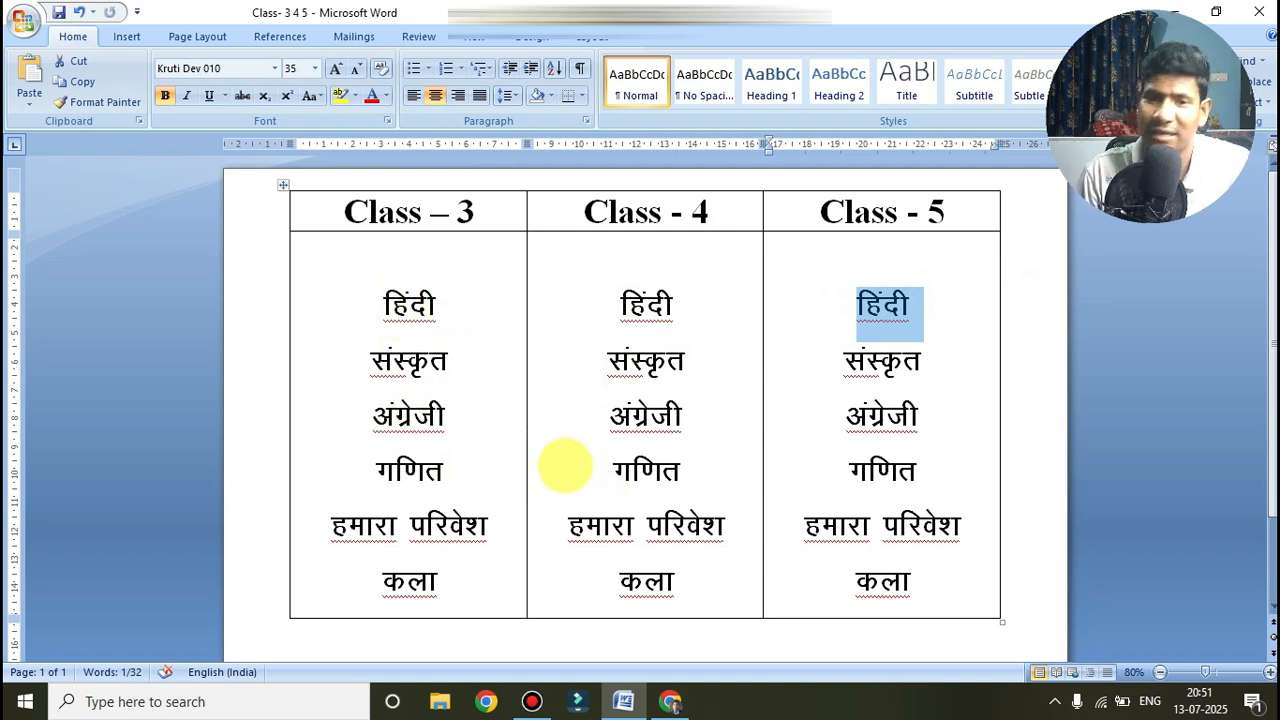
pyautogui.moveTo(380, 478); pyautogui.dragTo(455, 485)
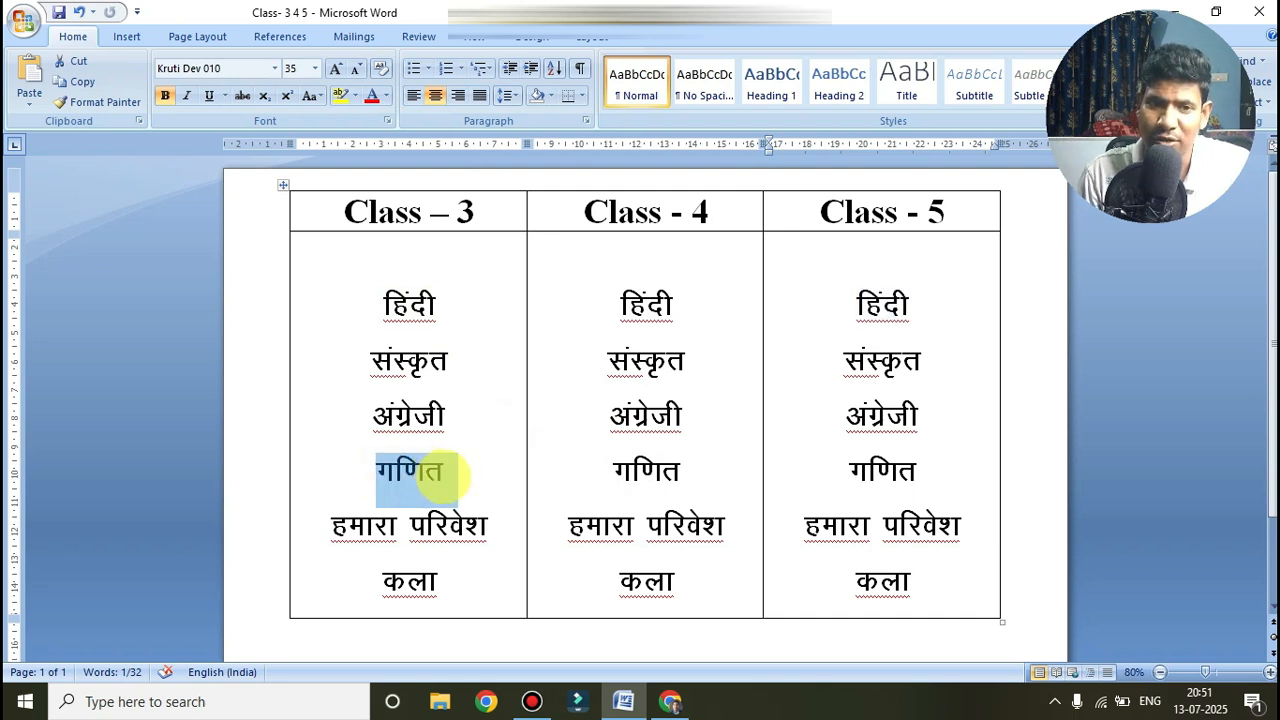
pyautogui.moveTo(935, 480); pyautogui.dragTo(586, 480)
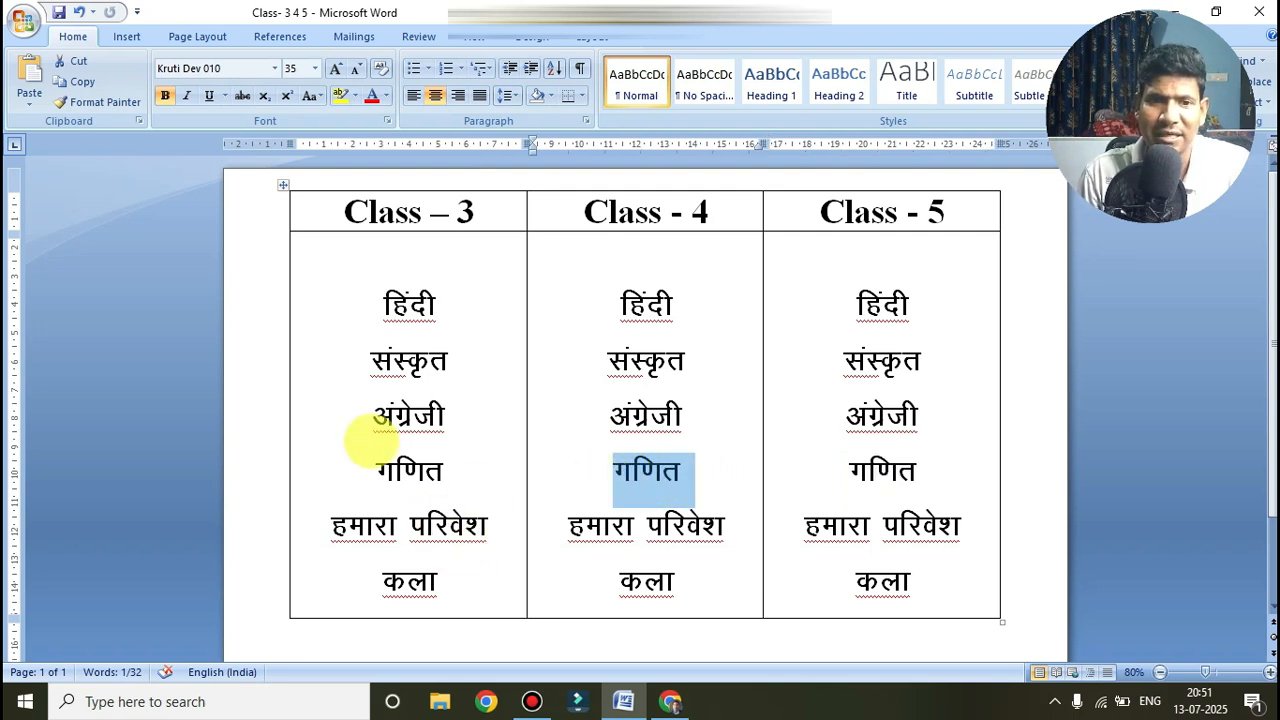
pyautogui.click(372, 428)
pyautogui.moveTo(372, 428); pyautogui.dragTo(445, 428)
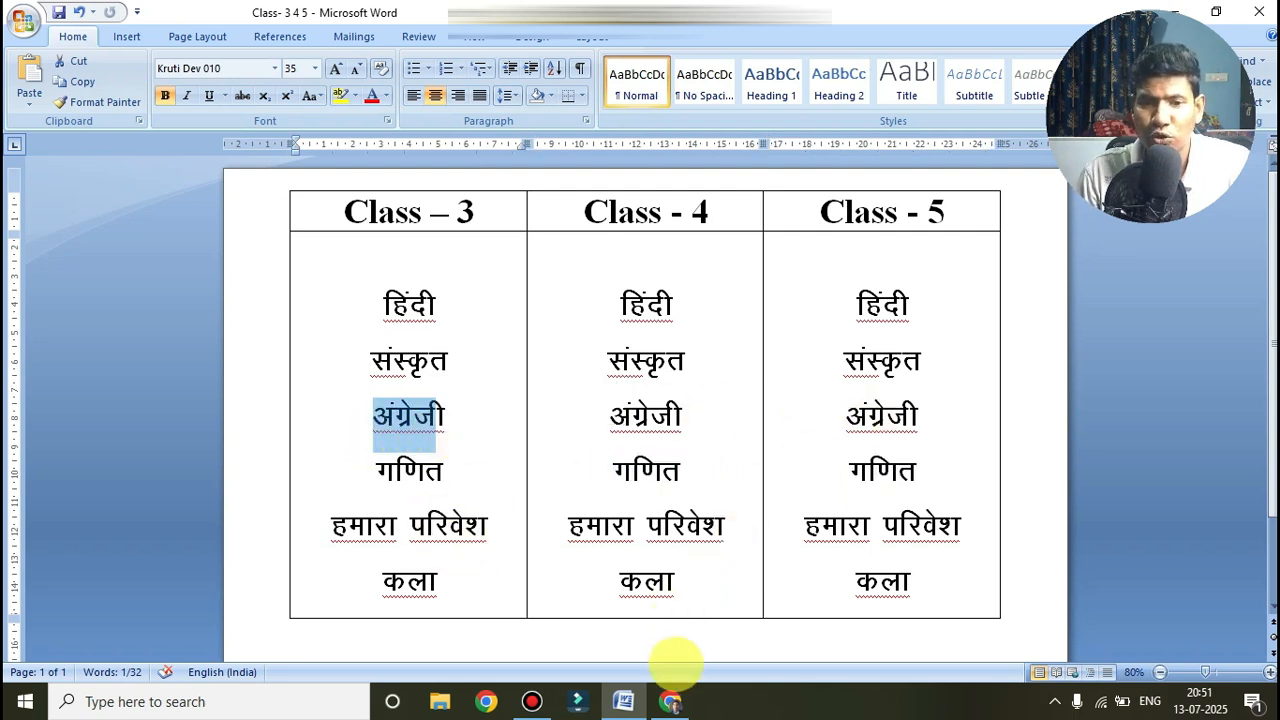
pyautogui.click(674, 700)
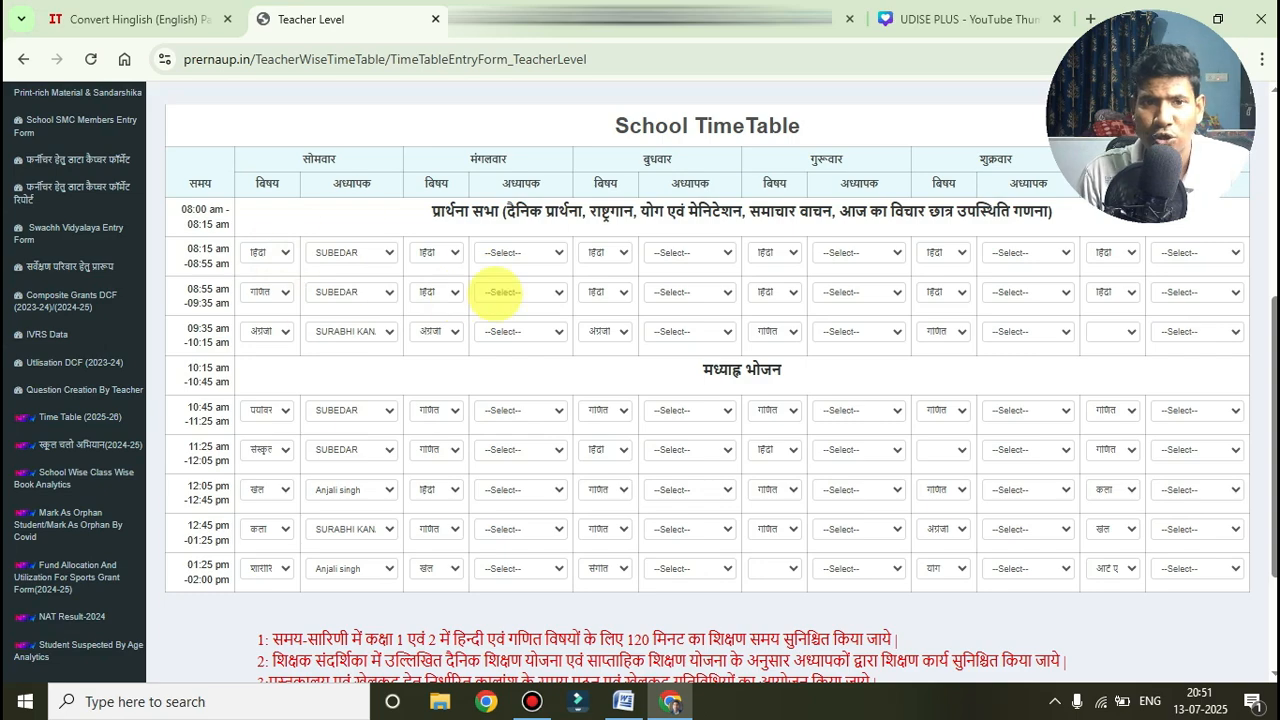
# - Look over the timetable grid and check गणित and अंग्रेजी again in the Class 3 column of the Word document
pyautogui.scroll(2, 651, 289)
pyautogui.scroll(-2, 652, 293)
pyautogui.scroll(1, 290, 350)
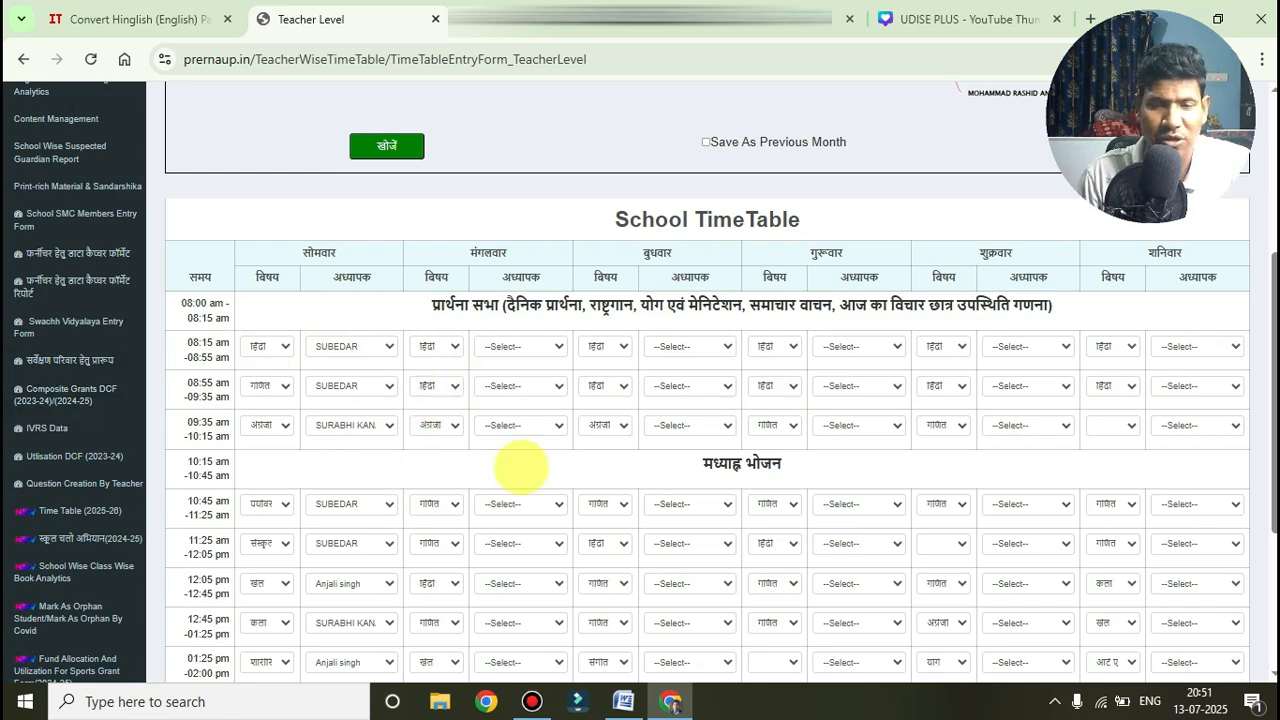
pyautogui.click(630, 701)
pyautogui.click(378, 418)
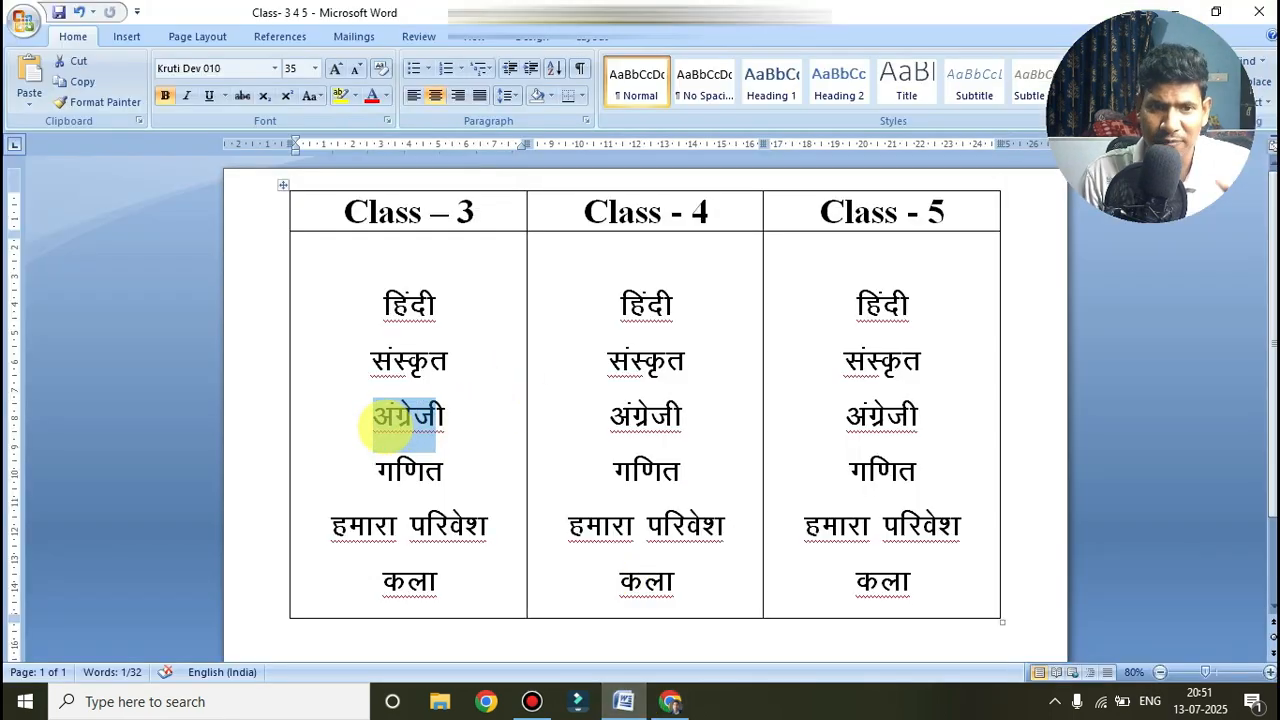
pyautogui.moveTo(371, 466); pyautogui.dragTo(457, 470)
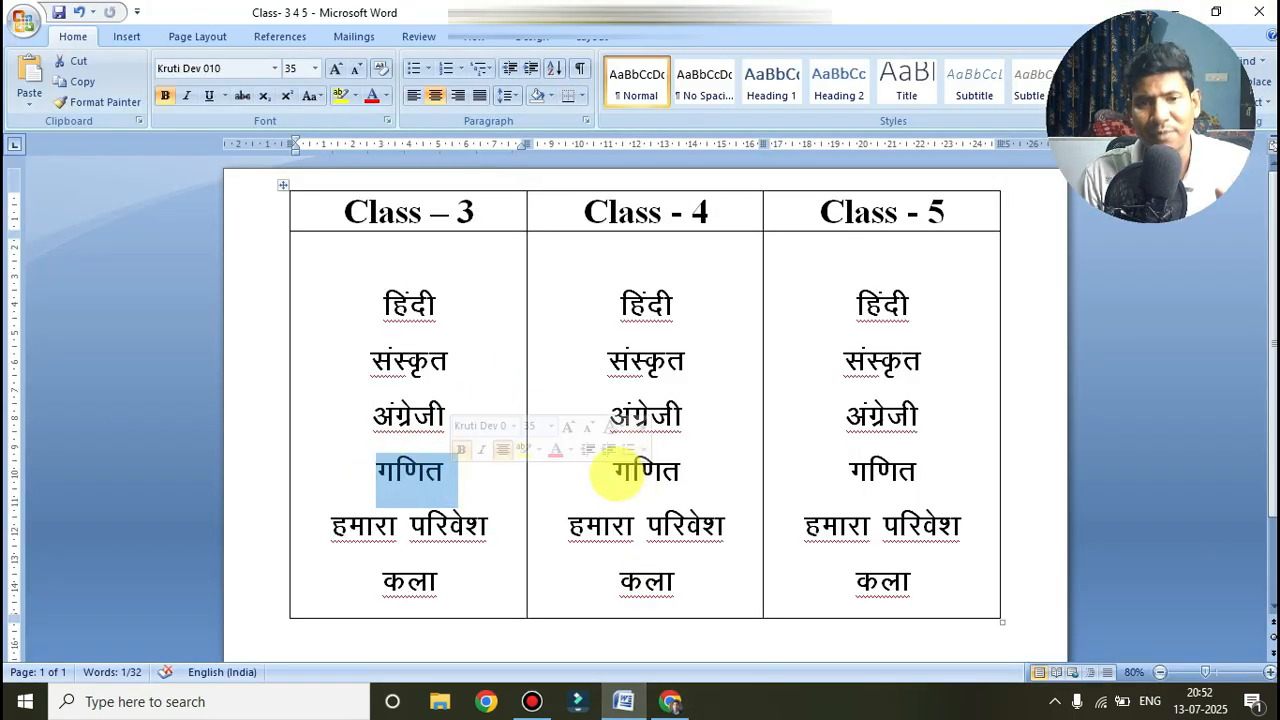
pyautogui.click(670, 701)
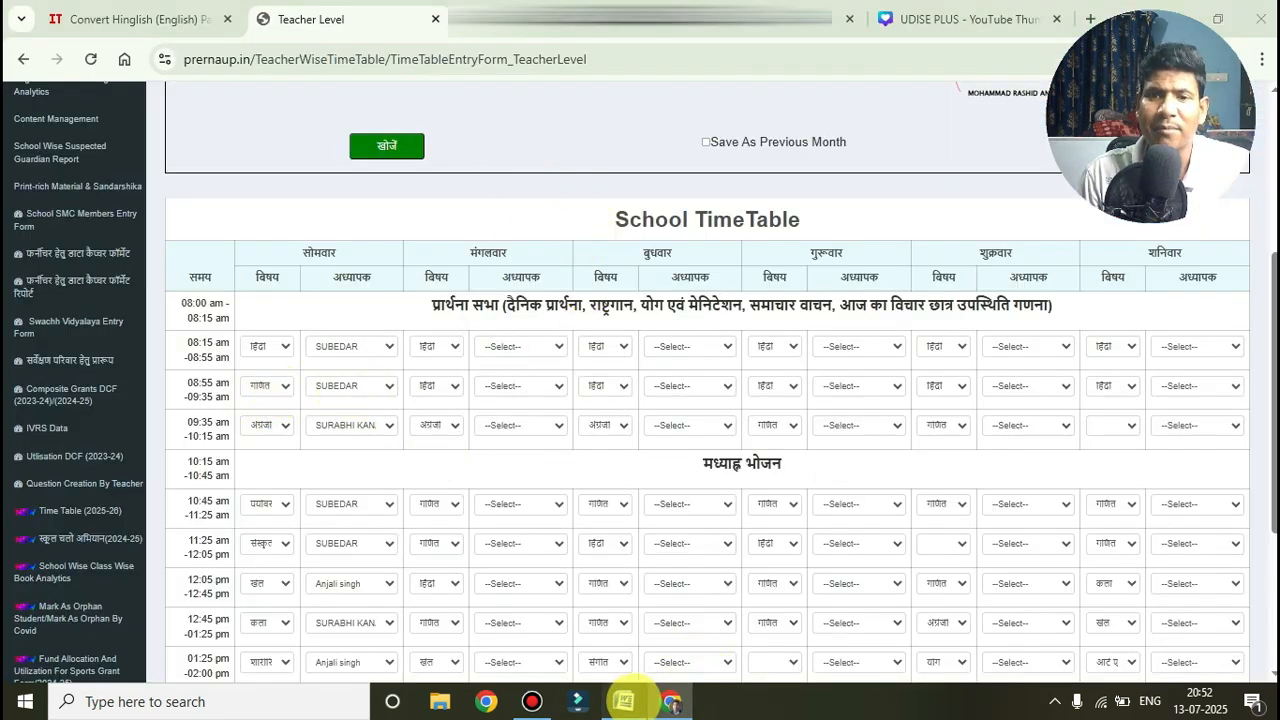
# - Return to the browser timetable and review Monday's subjects, teachers and the notes below the grid
pyautogui.click(671, 700)
pyautogui.click(671, 700)
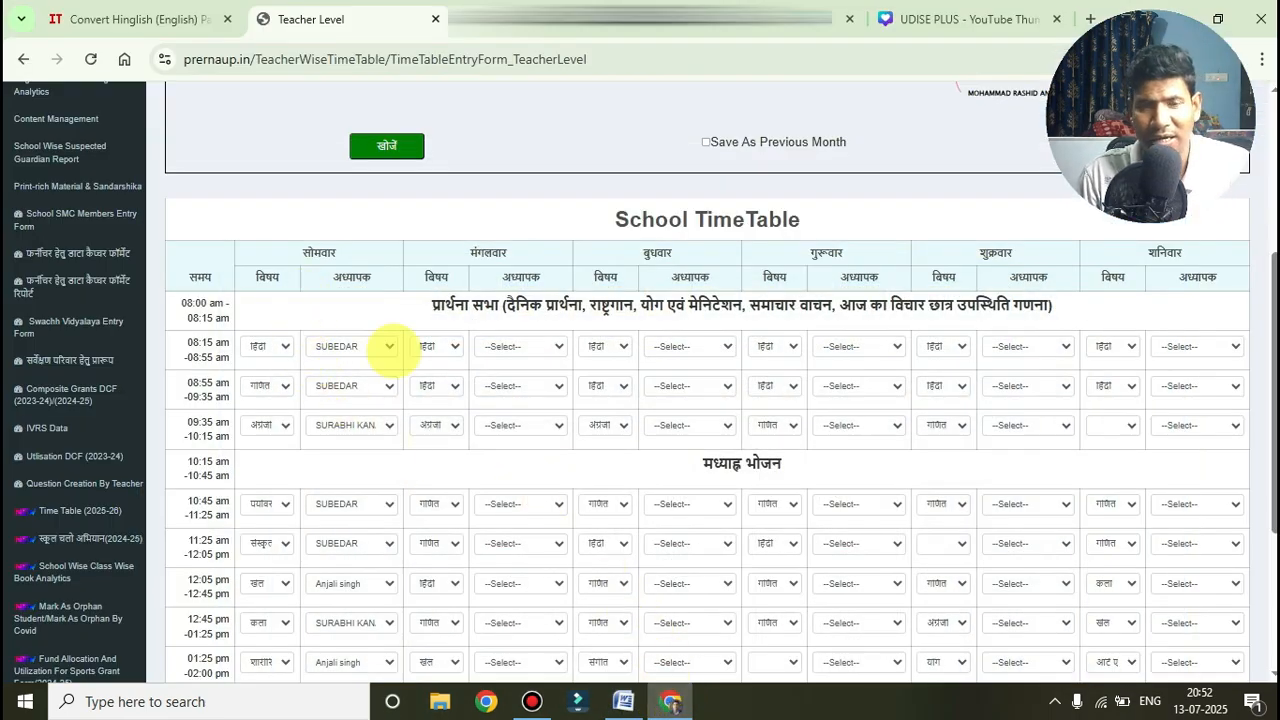
pyautogui.scroll(2, 450, 390)
pyautogui.scroll(-2, 400, 390)
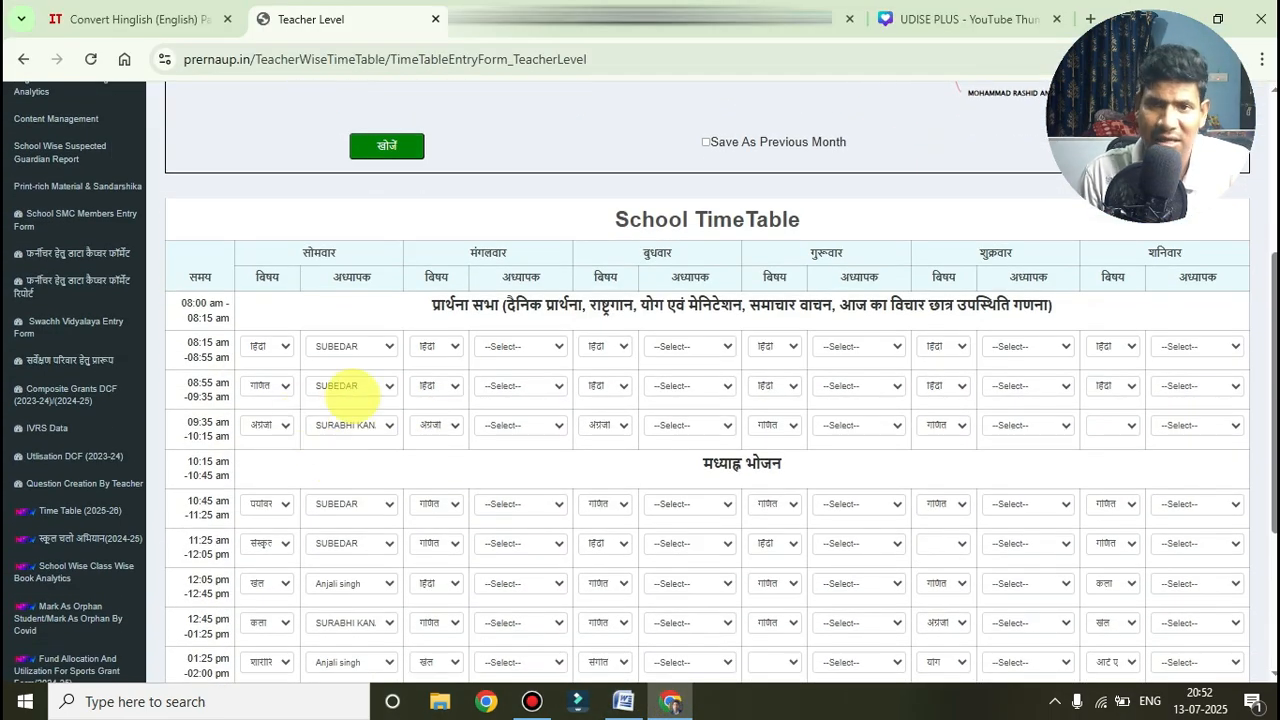
pyautogui.scroll(-2, 298, 232)
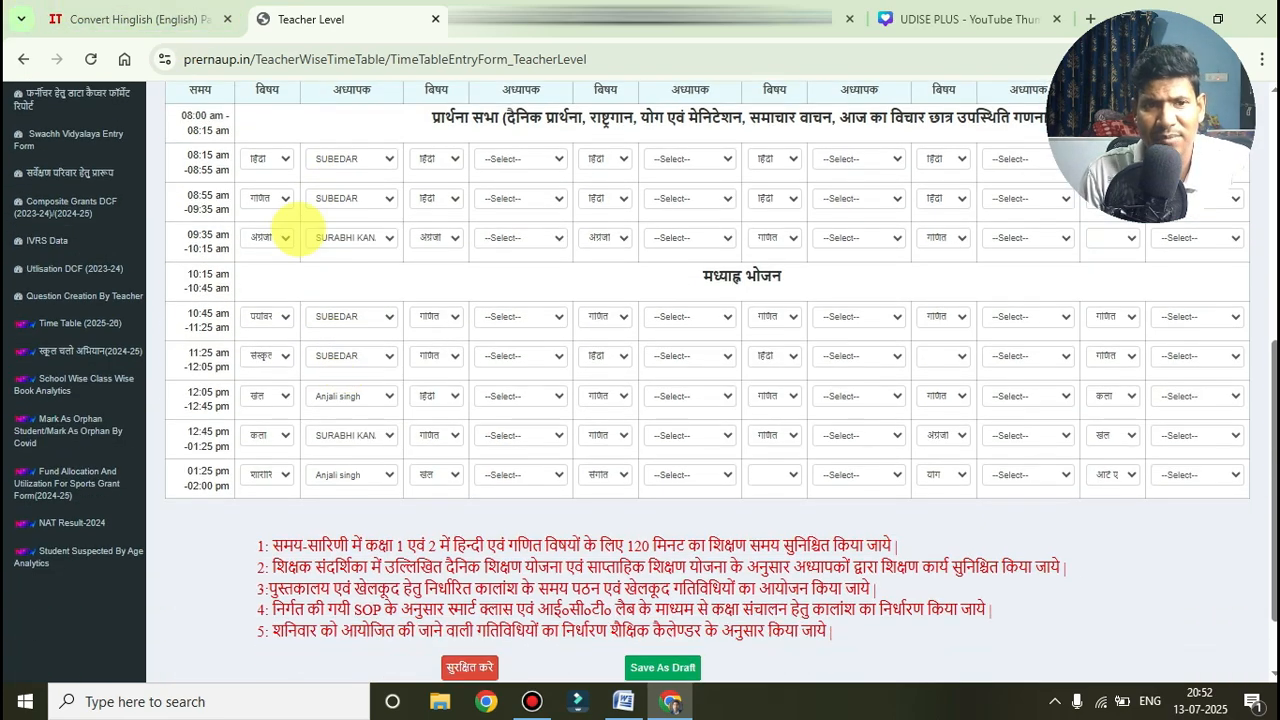
pyautogui.scroll(1, 325, 400)
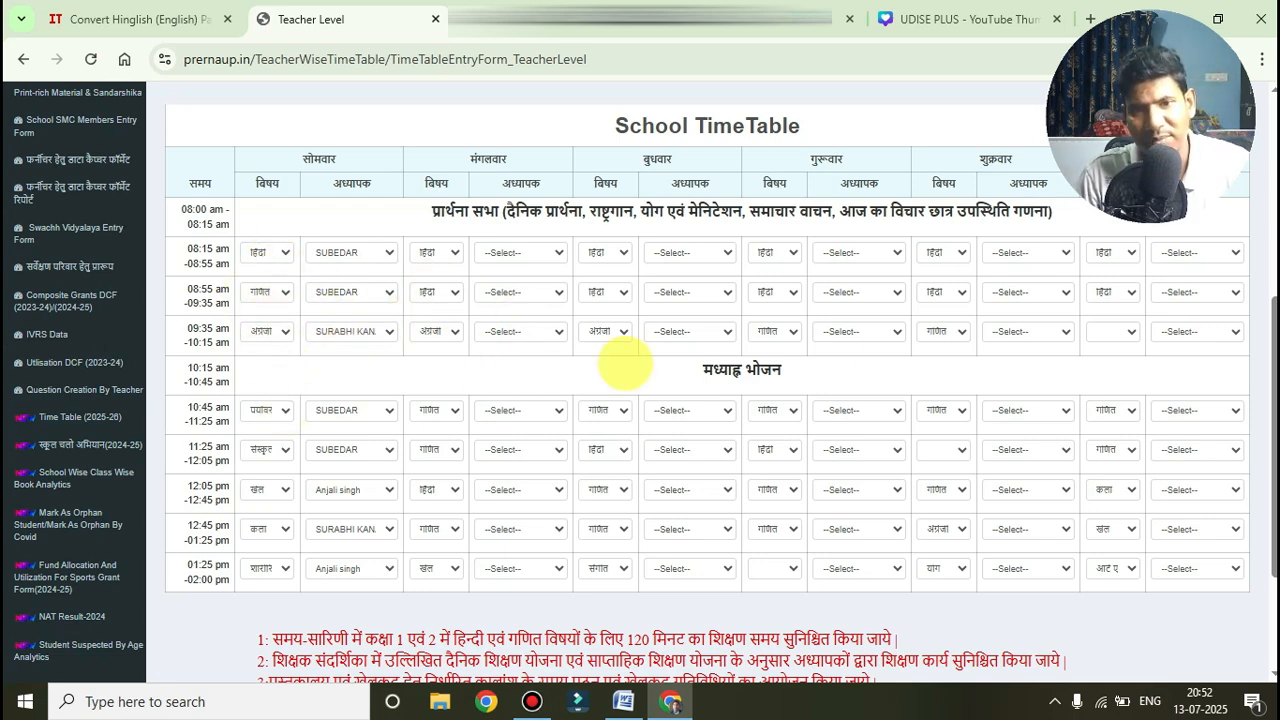
# - Save the completed July 2025-26 timetable for Class 3, section A
pyautogui.scroll(1, 651, 377)
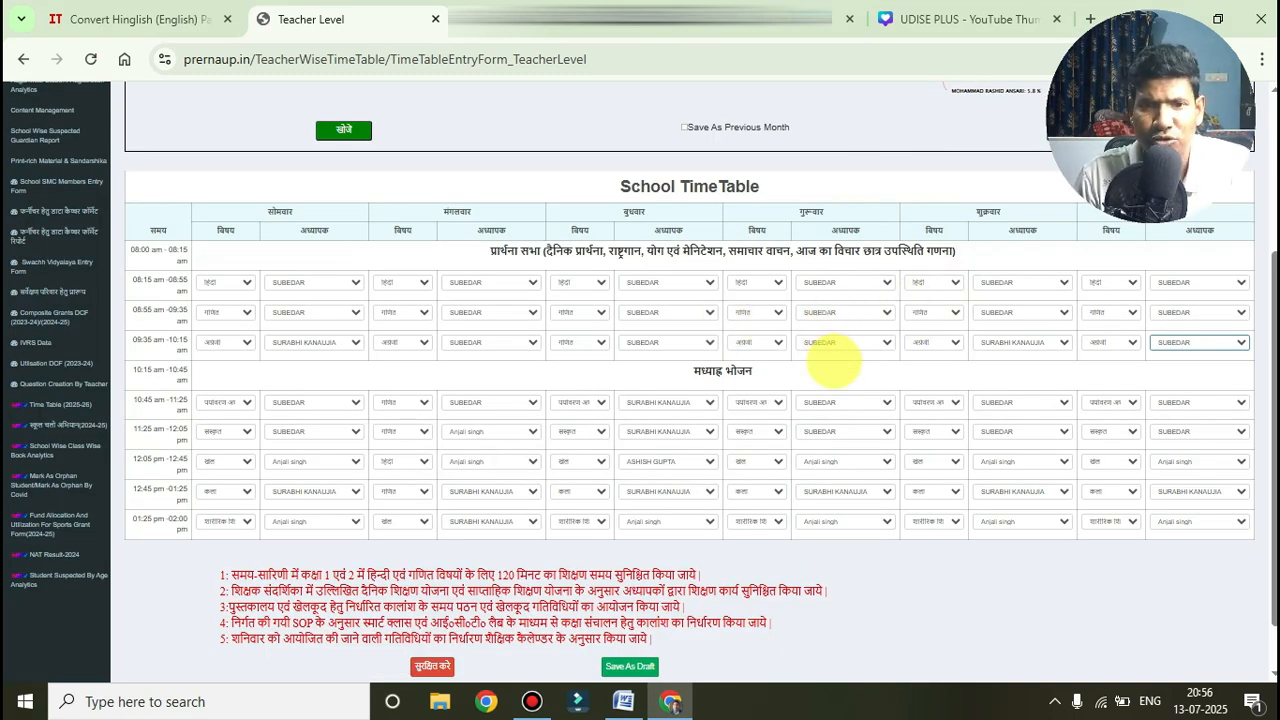
pyautogui.scroll(-1, 543, 471)
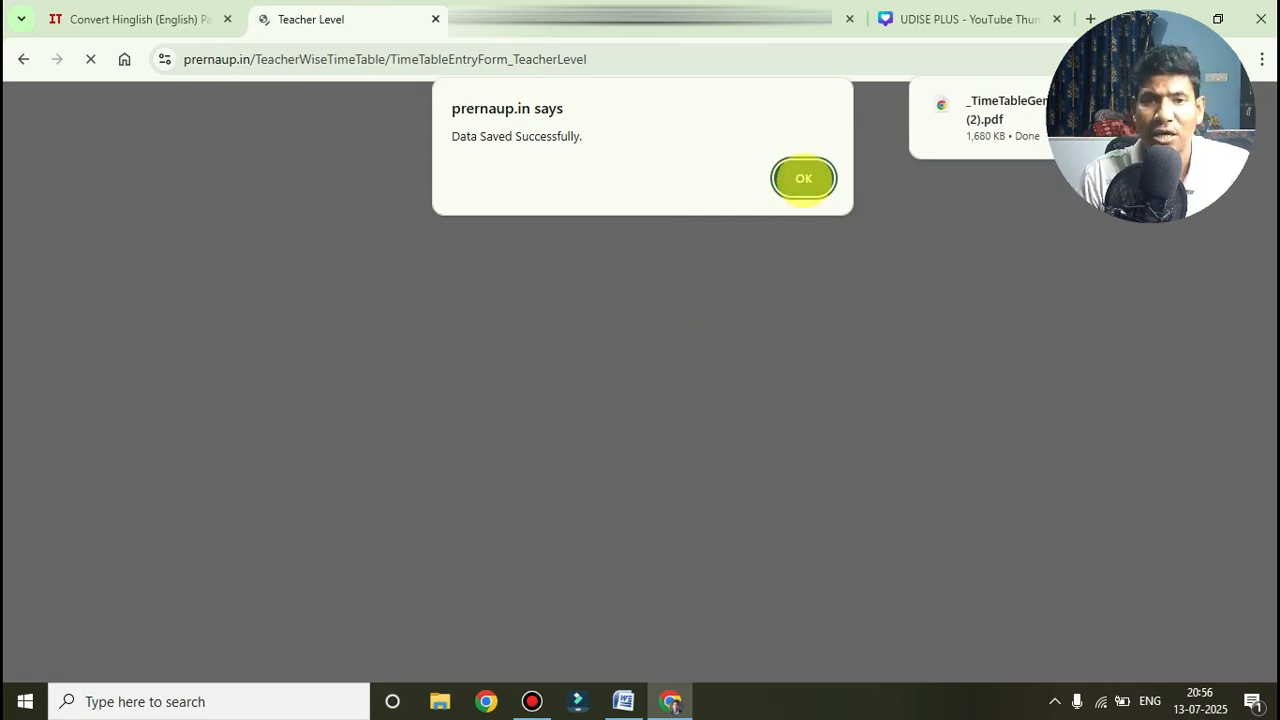
pyautogui.click(803, 178)
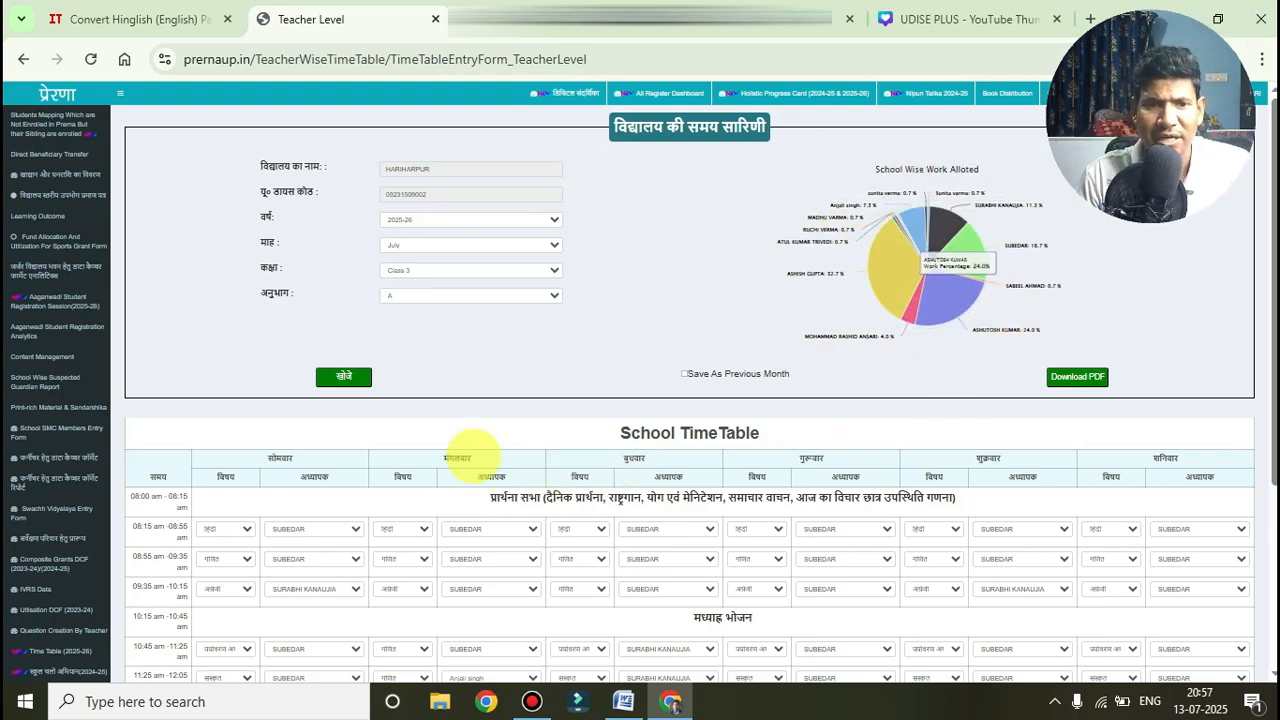
# - Review the saved Class 3 timetable form, download the timetable as a PDF and open it
pyautogui.scroll(-1, 500, 448)
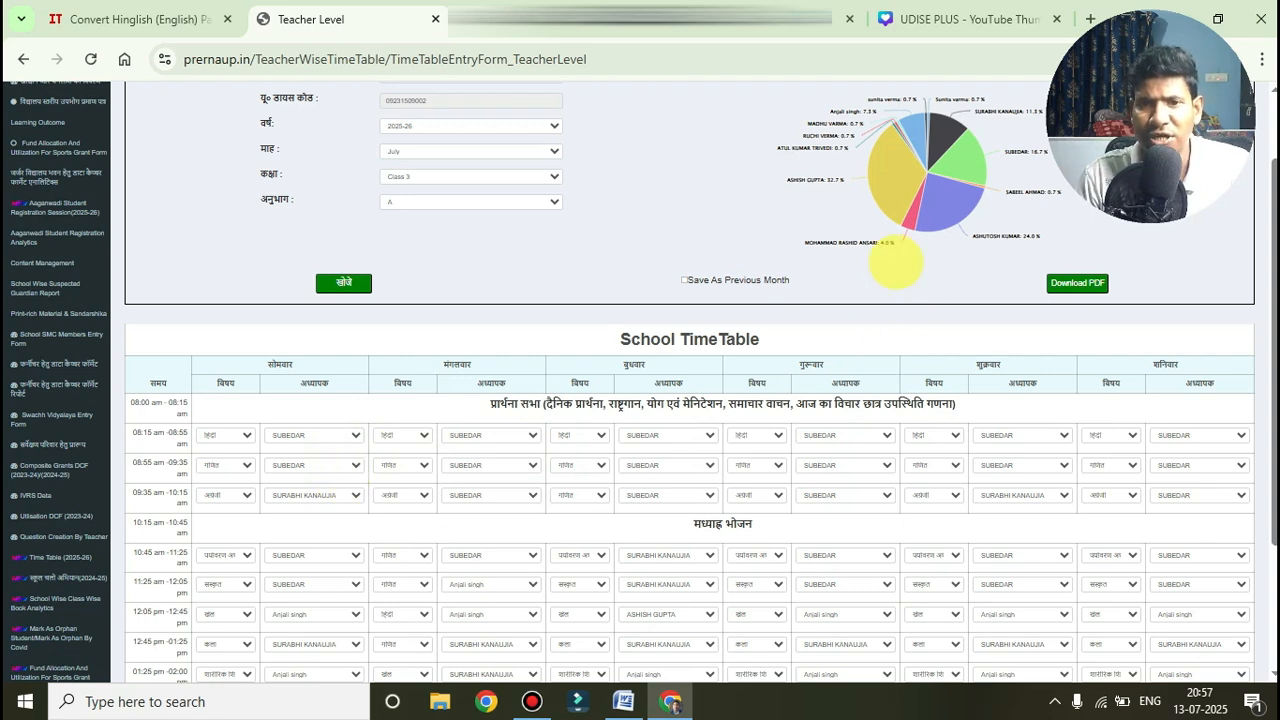
pyautogui.scroll(1, 896, 262)
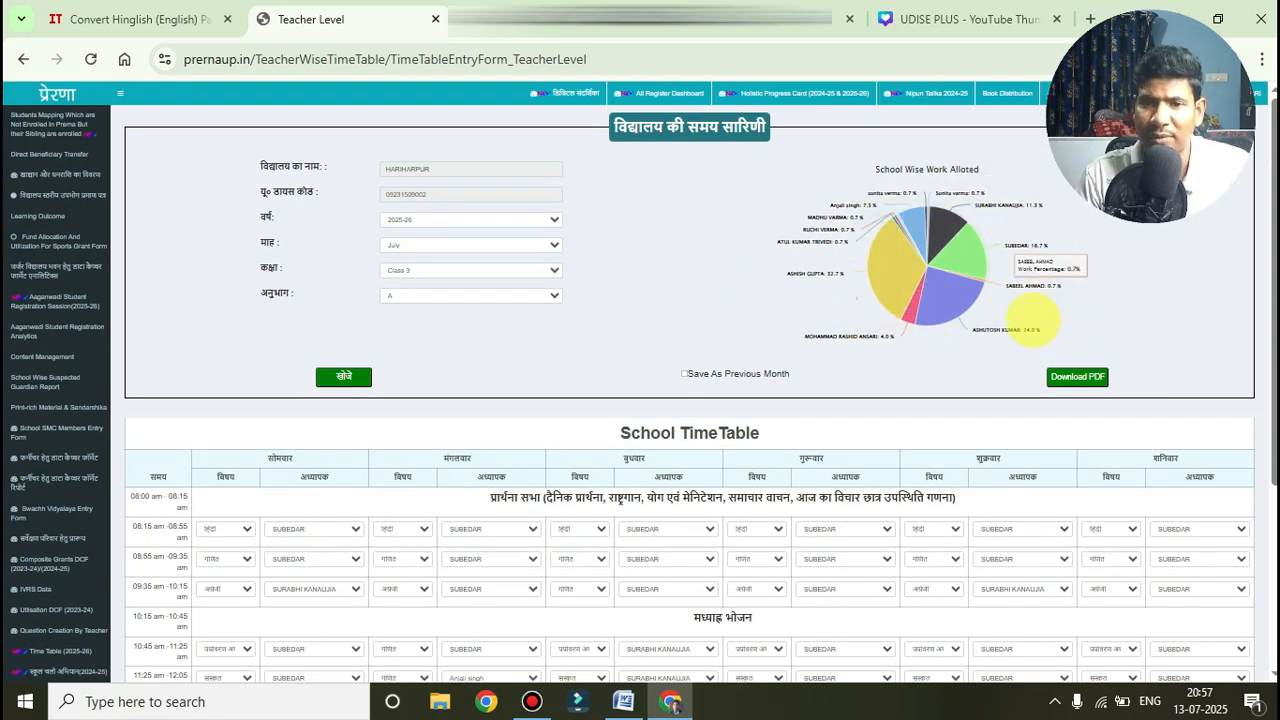
pyautogui.click(1077, 376)
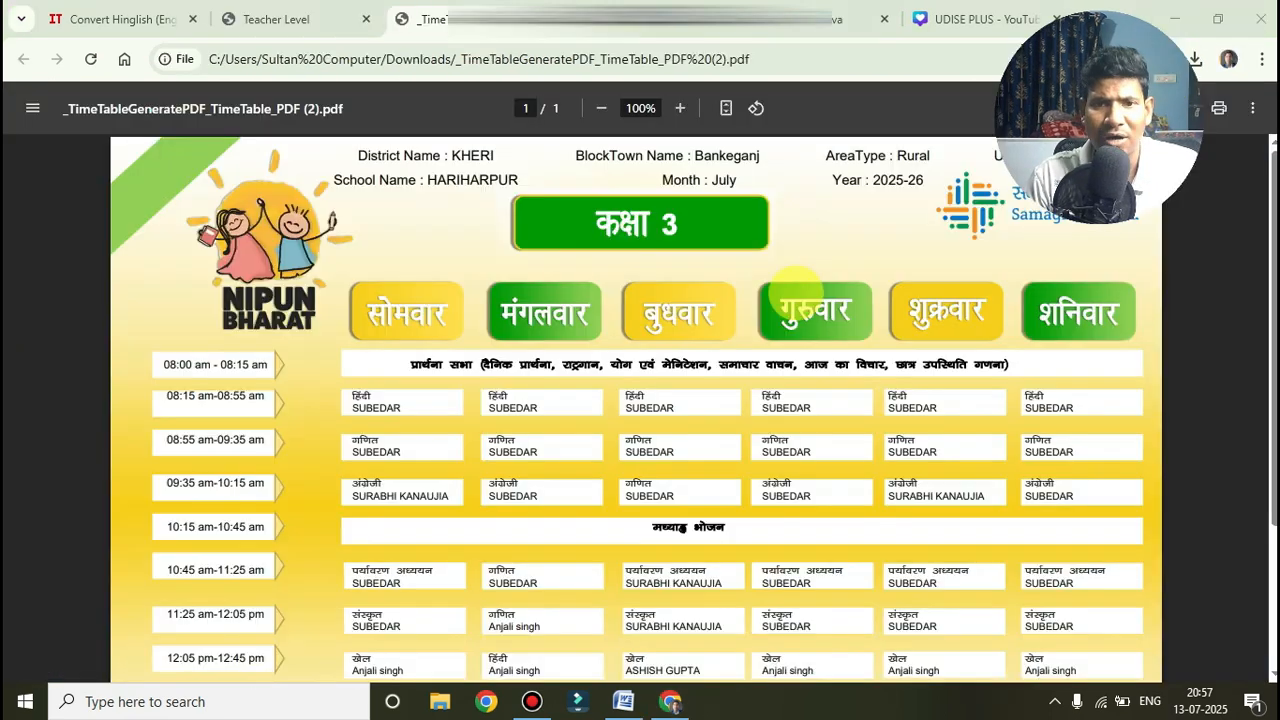
# - Examine the Class 3 timetable PDF, checking each day's subjects and teachers and the notes below the grid
pyautogui.scroll(-1, 789, 290)
pyautogui.scroll(-3, 806, 297)
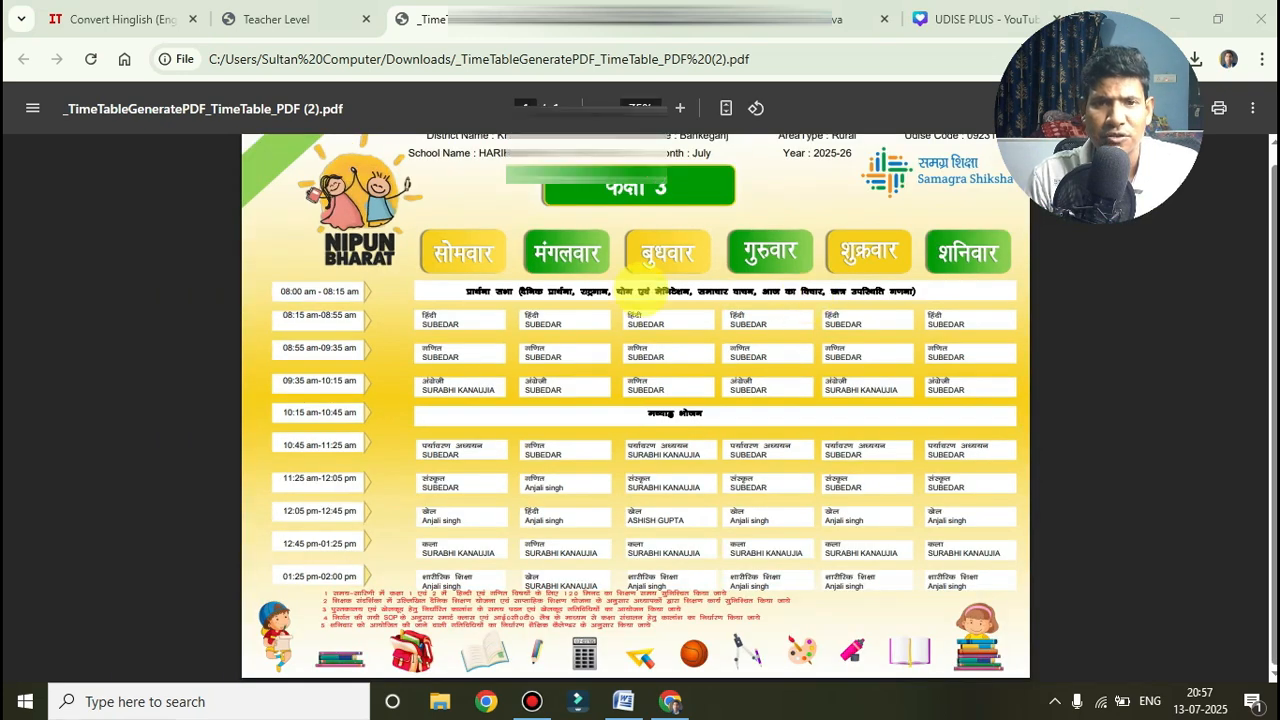
pyautogui.scroll(1, 632, 284)
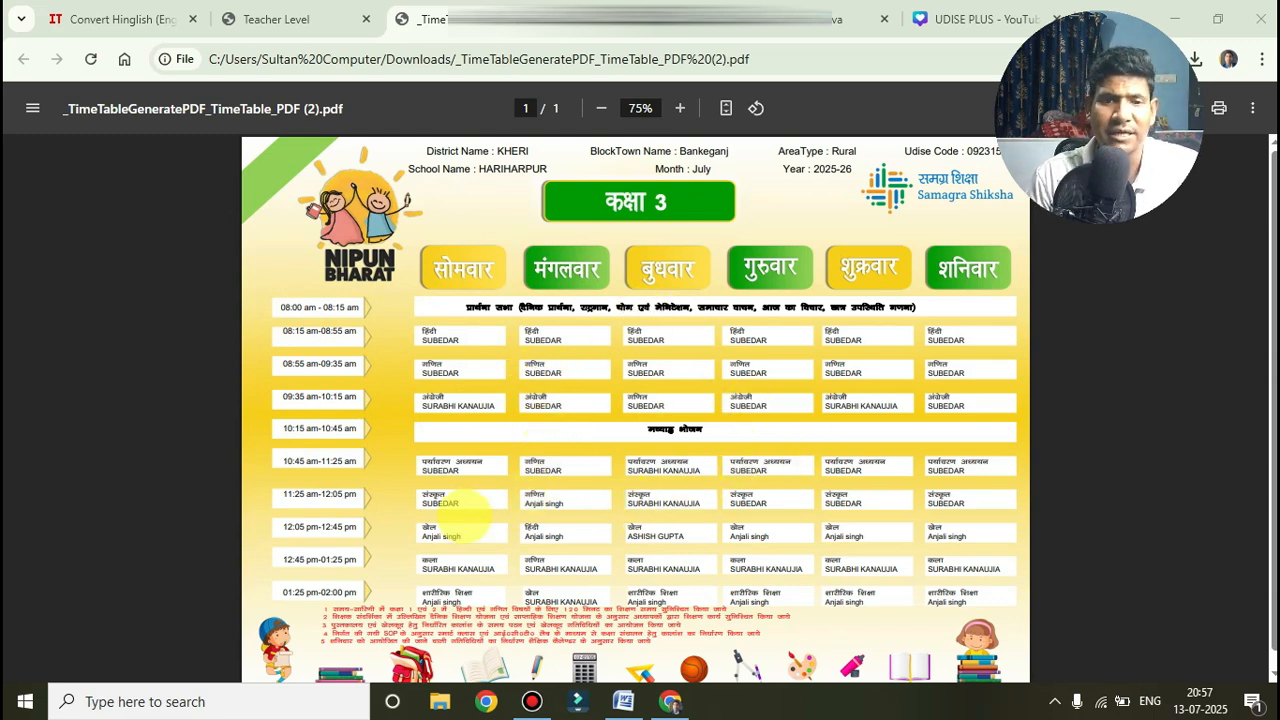
pyautogui.scroll(4, 466, 515)
pyautogui.scroll(-1, 451, 517)
pyautogui.scroll(-1, 440, 517)
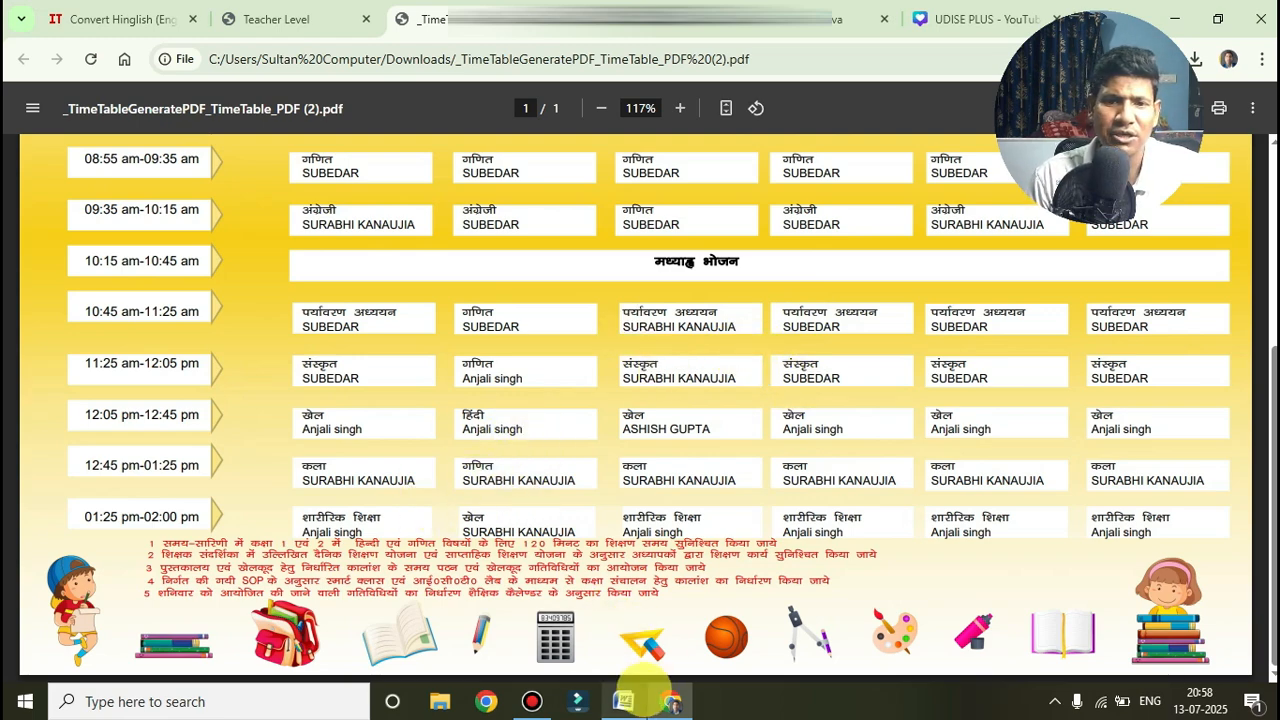
# - Switch to the Word subject list and check the Class 3 subjects from हिंदी to कला, highlighting the whole list
pyautogui.click(624, 700)
pyautogui.click(366, 343)
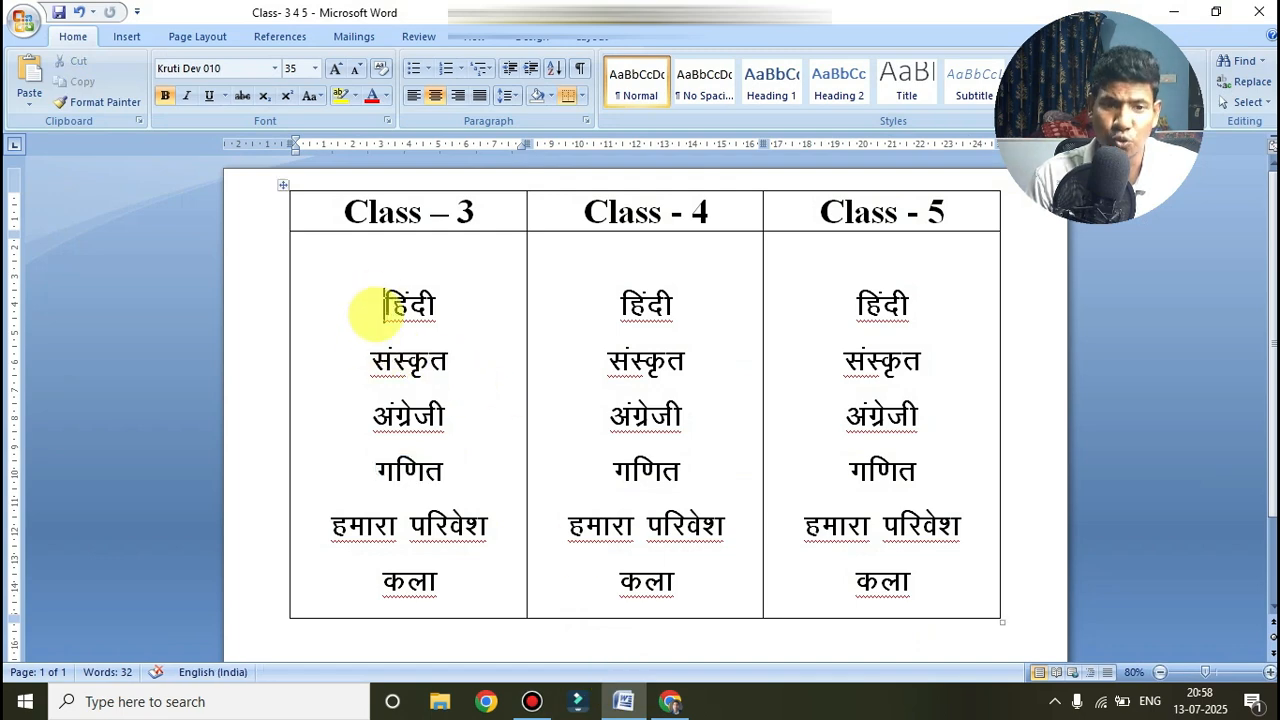
pyautogui.moveTo(380, 310); pyautogui.dragTo(447, 590)
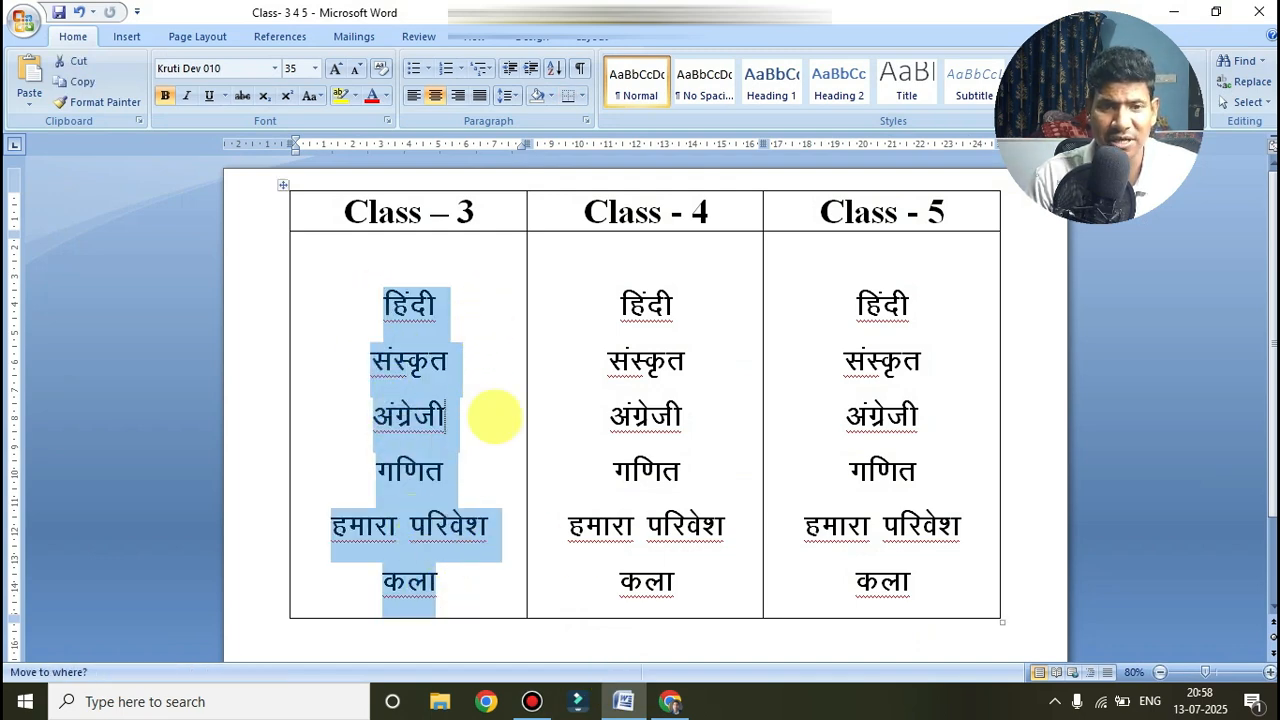
pyautogui.click(492, 378)
pyautogui.moveTo(374, 299); pyautogui.dragTo(436, 577)
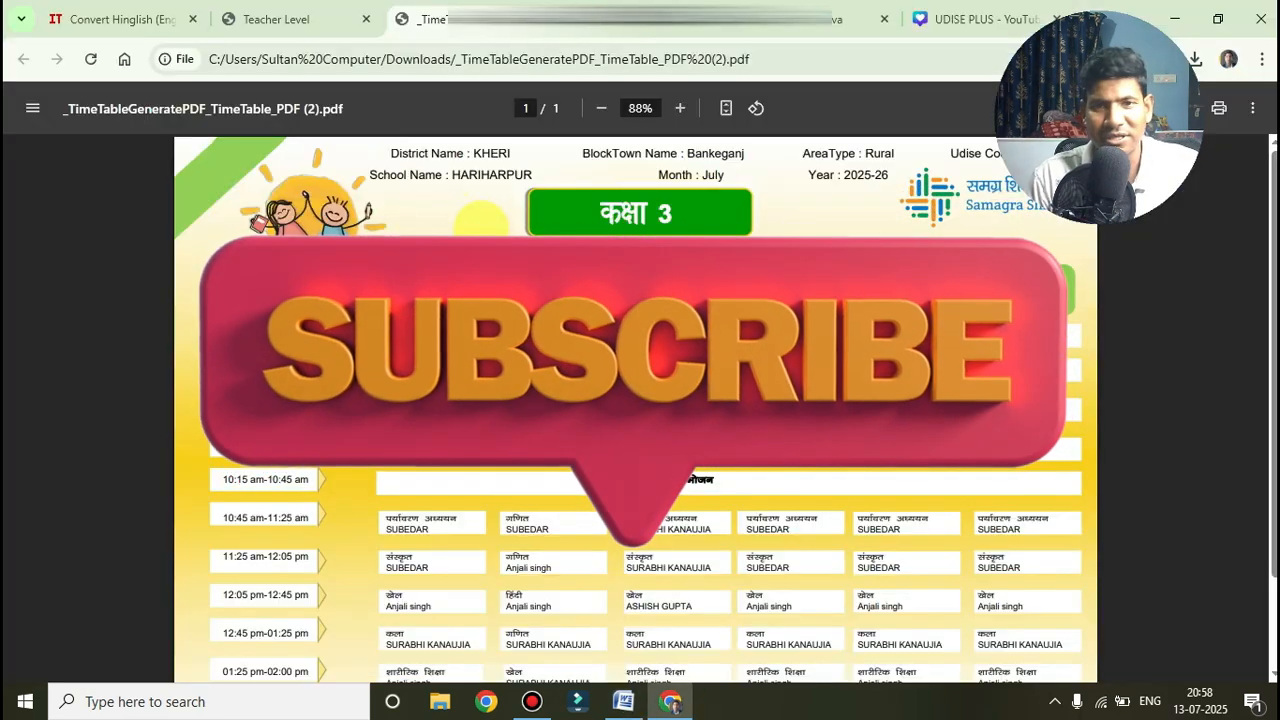